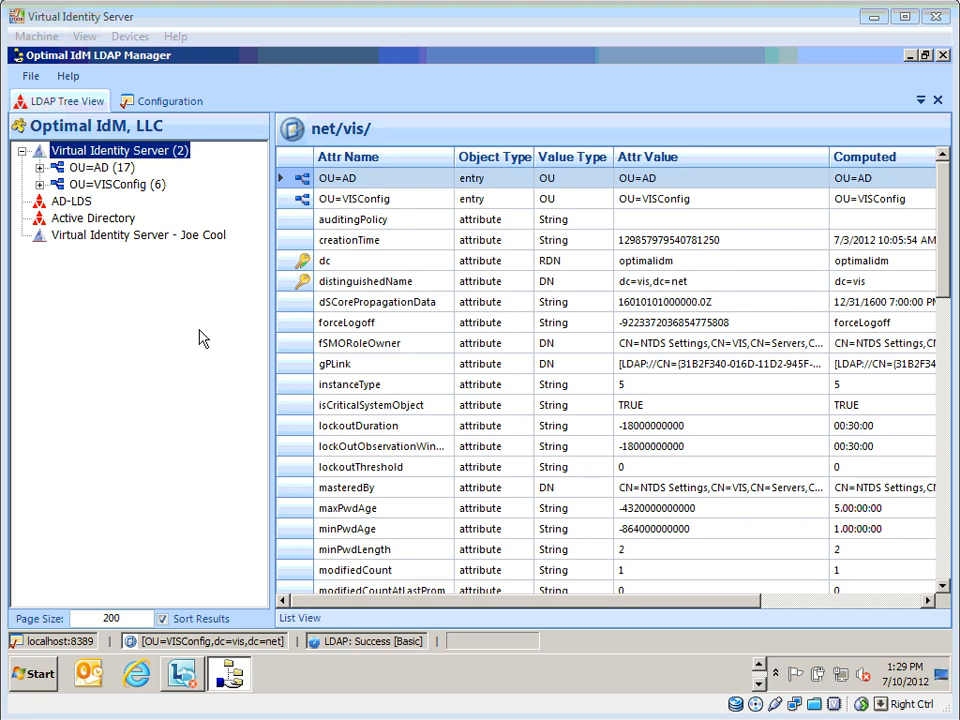
Display the contents of the OU=VISConfig entry under the Virtual Identity Server node.
click(39, 168)
click(39, 168)
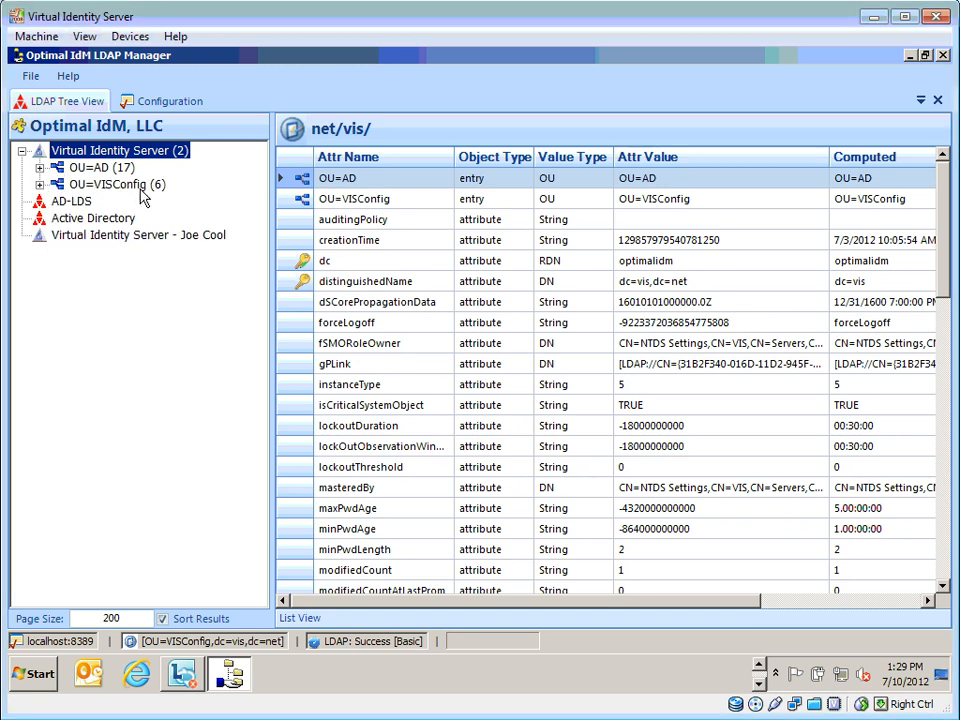
click(122, 185)
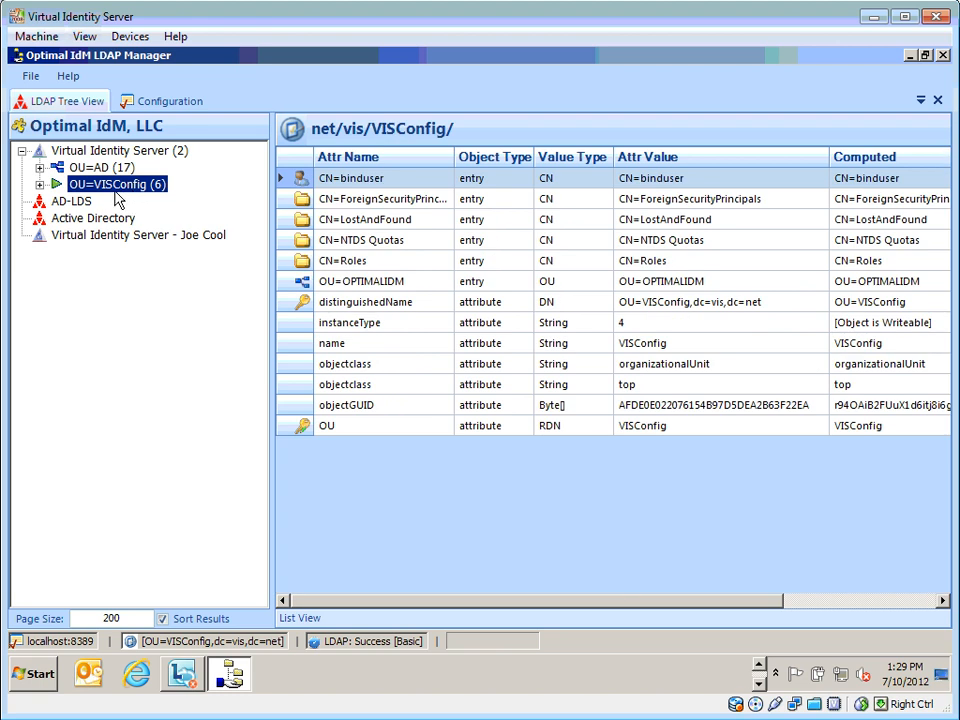
Switch to the Virtual Identity Server Management Console, open VIS Configuration and expand the Visas of both the Primary and System VISA Sets.
click(759, 666)
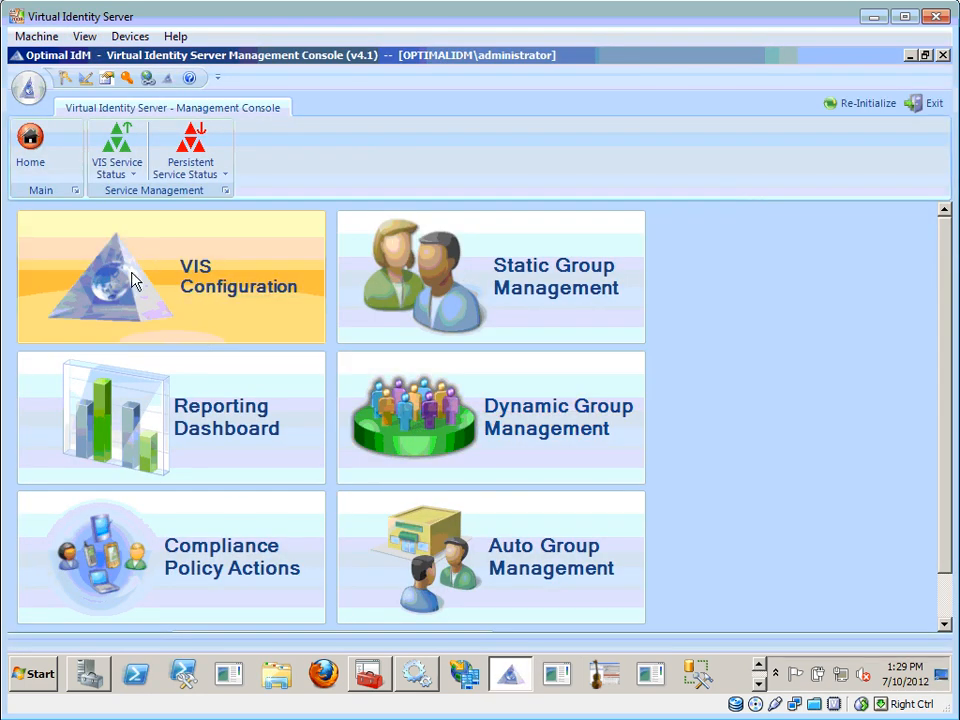
click(131, 275)
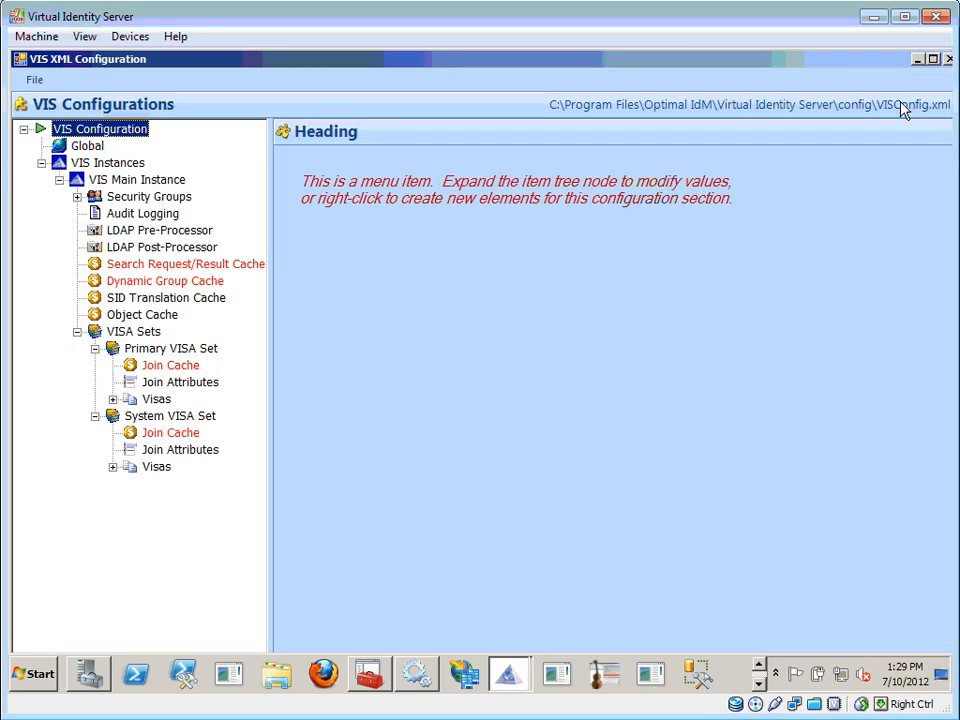
drag(270, 394, 247, 396)
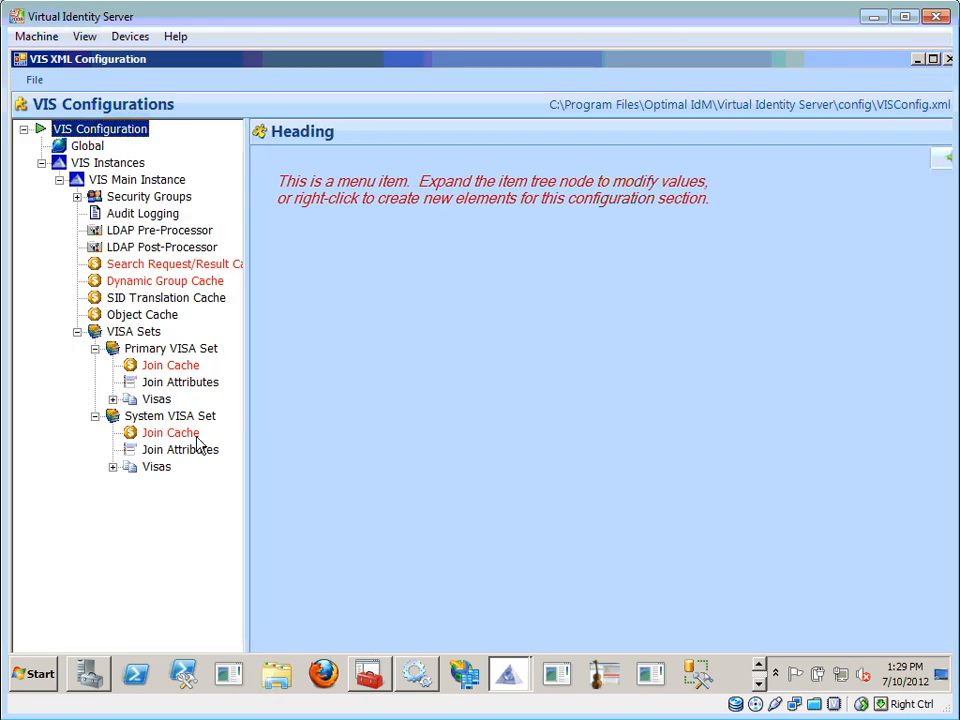
click(112, 399)
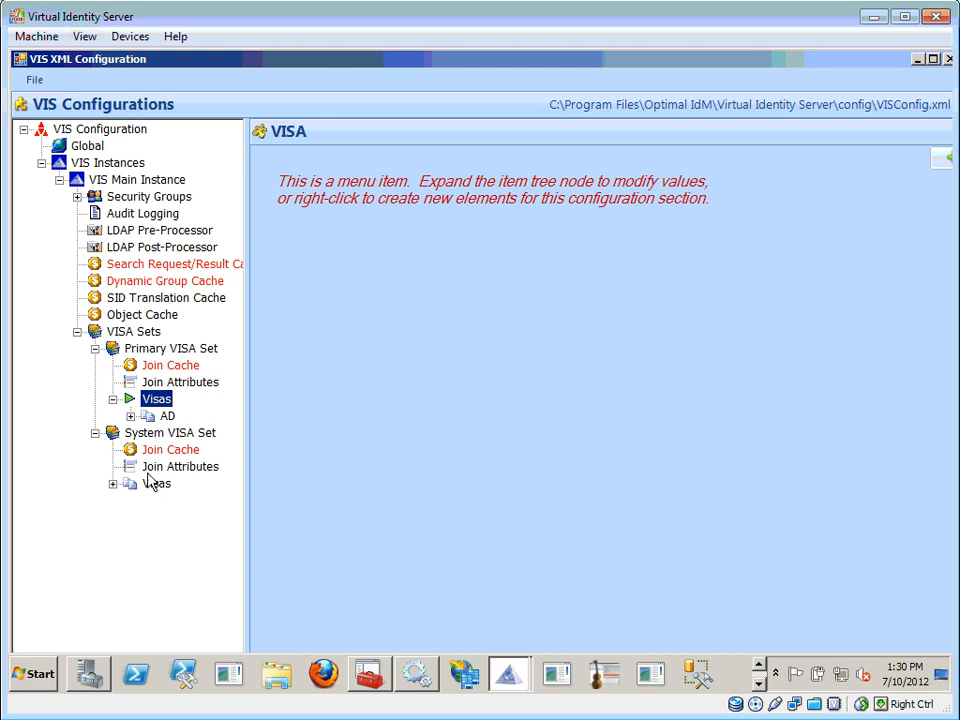
click(113, 484)
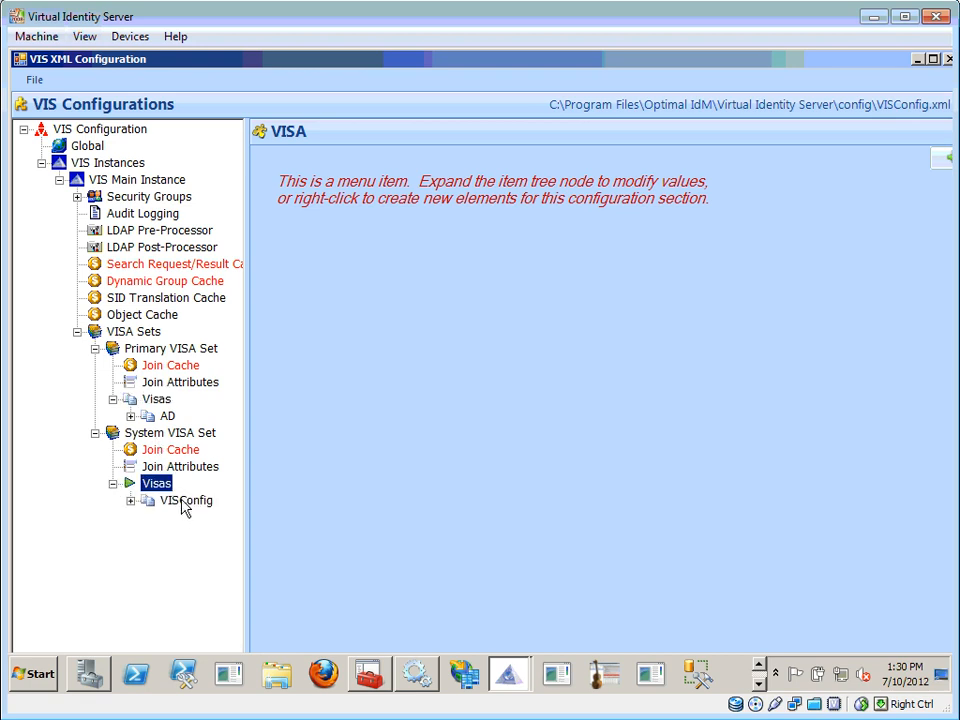
Create a new VISA named External Users under the Primary VISA Set's Visas.
click(157, 401)
right_click(157, 404)
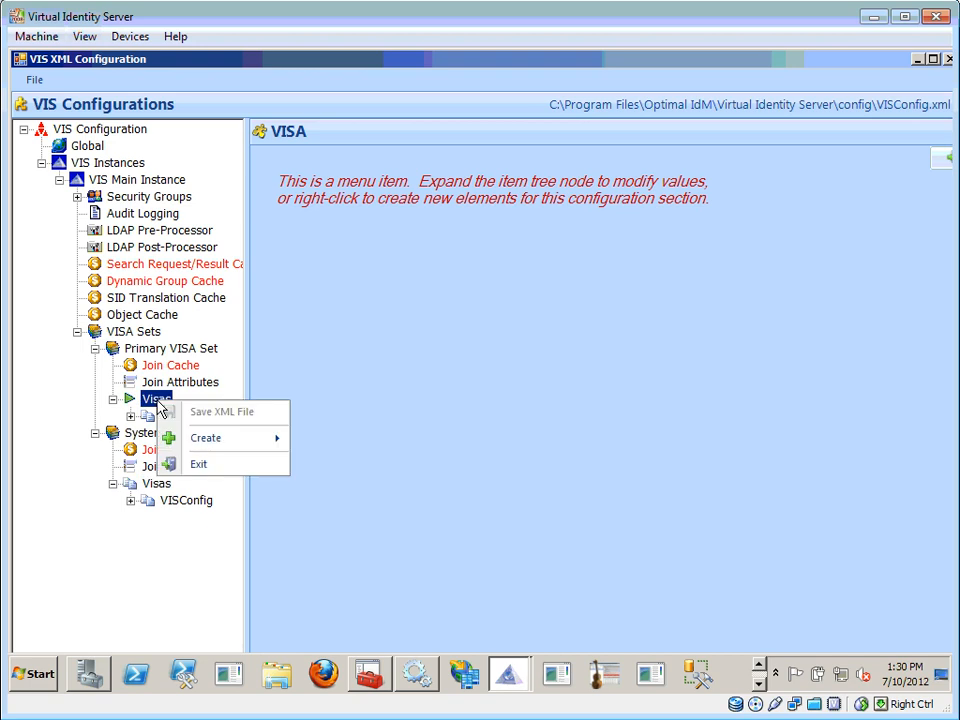
mouse_move(161, 437)
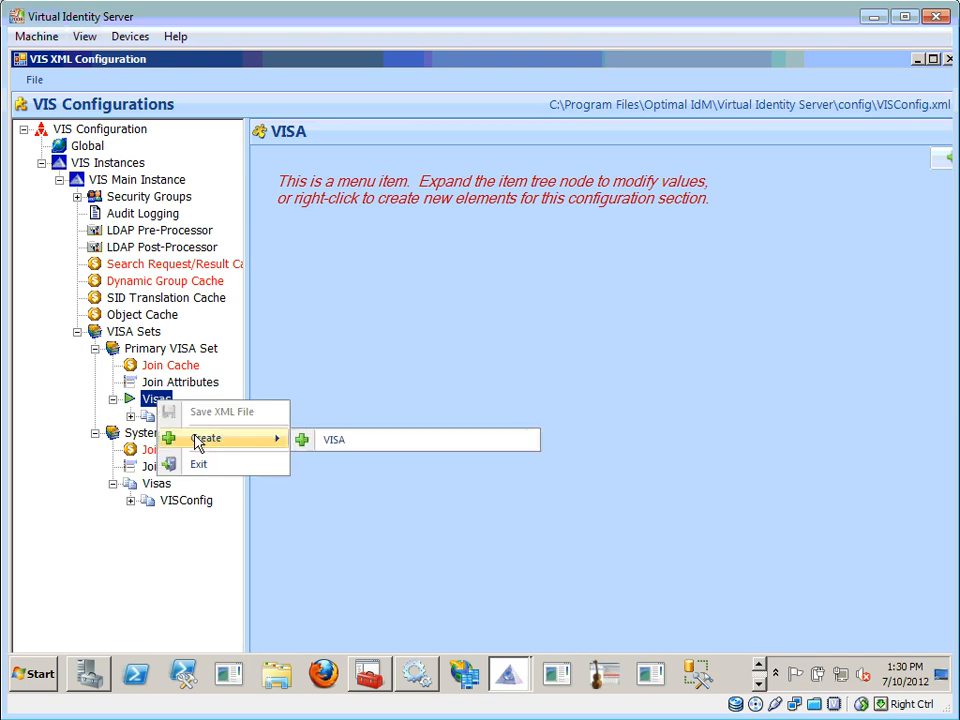
click(332, 443)
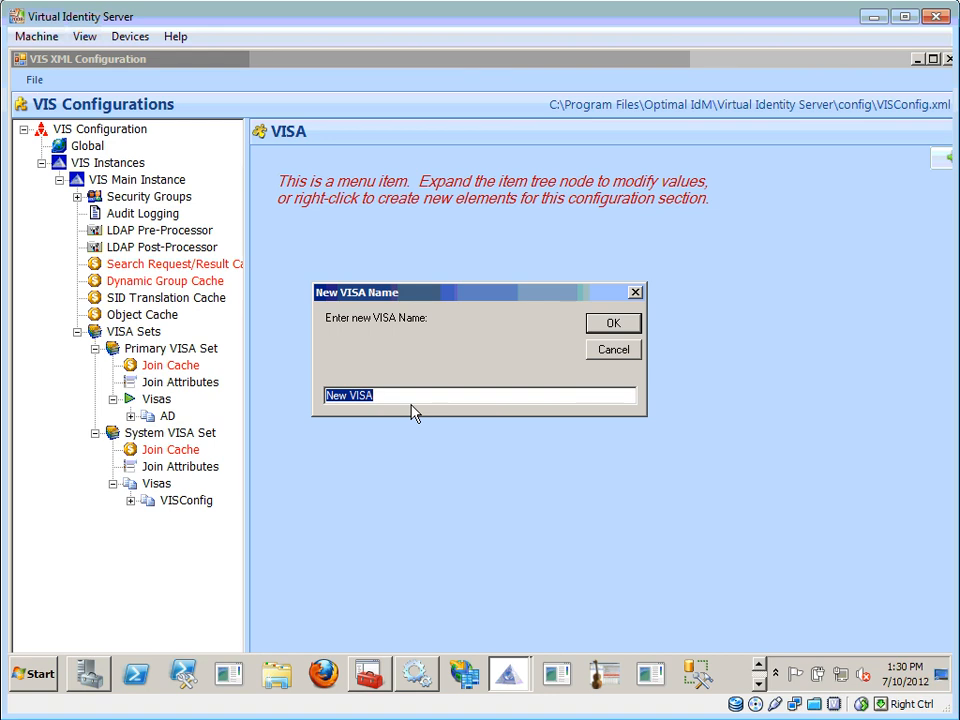
text(External Users)
key(Return)
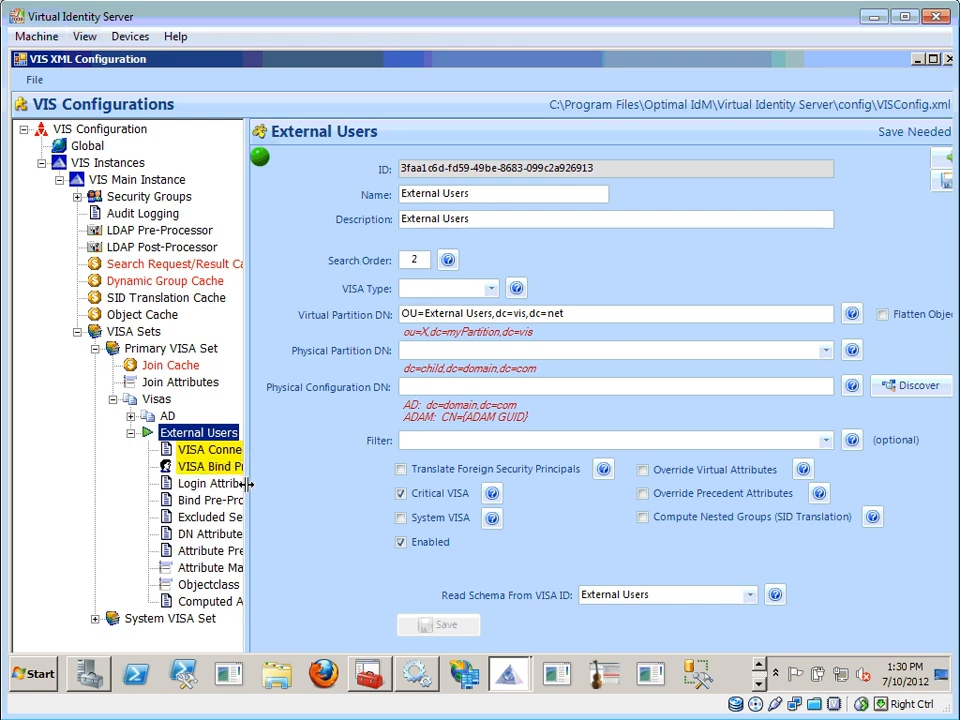
Set the VISA type of External Users to ADAM.
drag(245, 482, 285, 492)
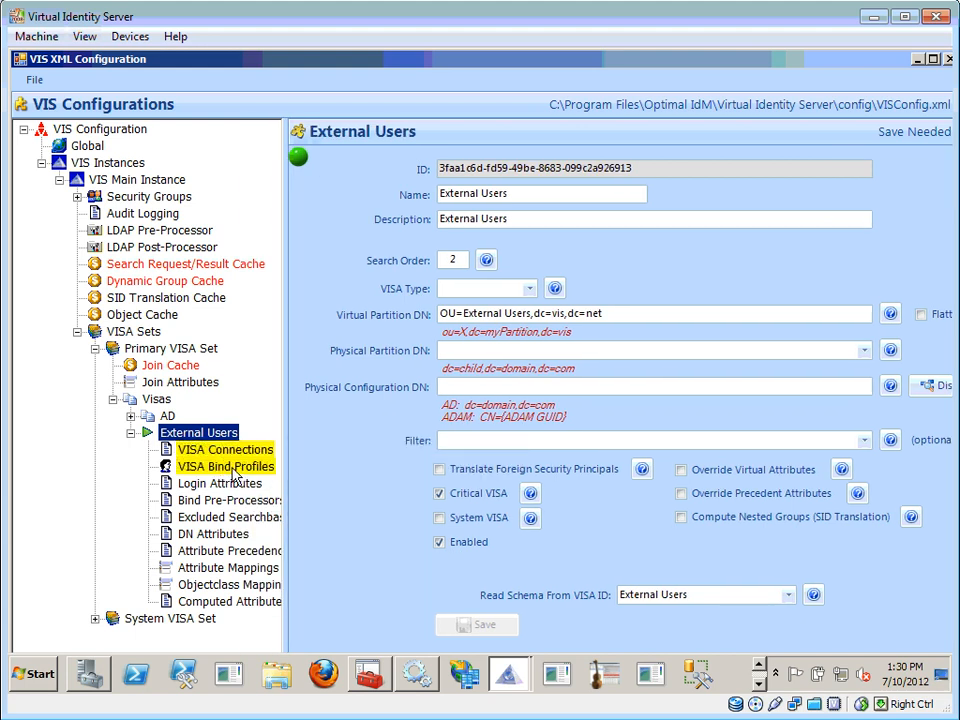
click(530, 290)
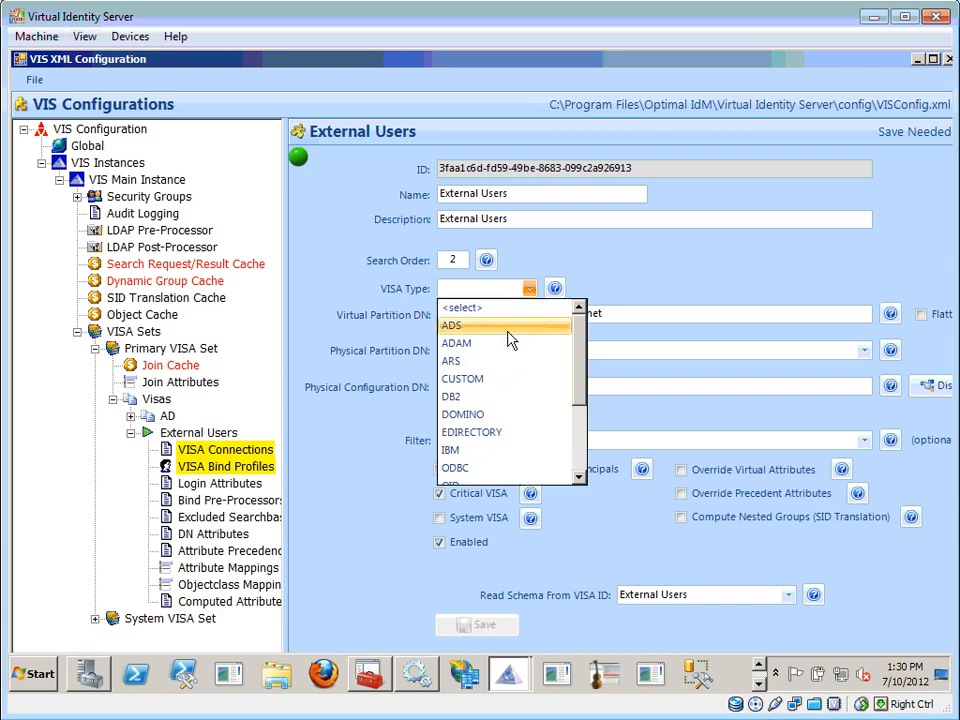
click(471, 345)
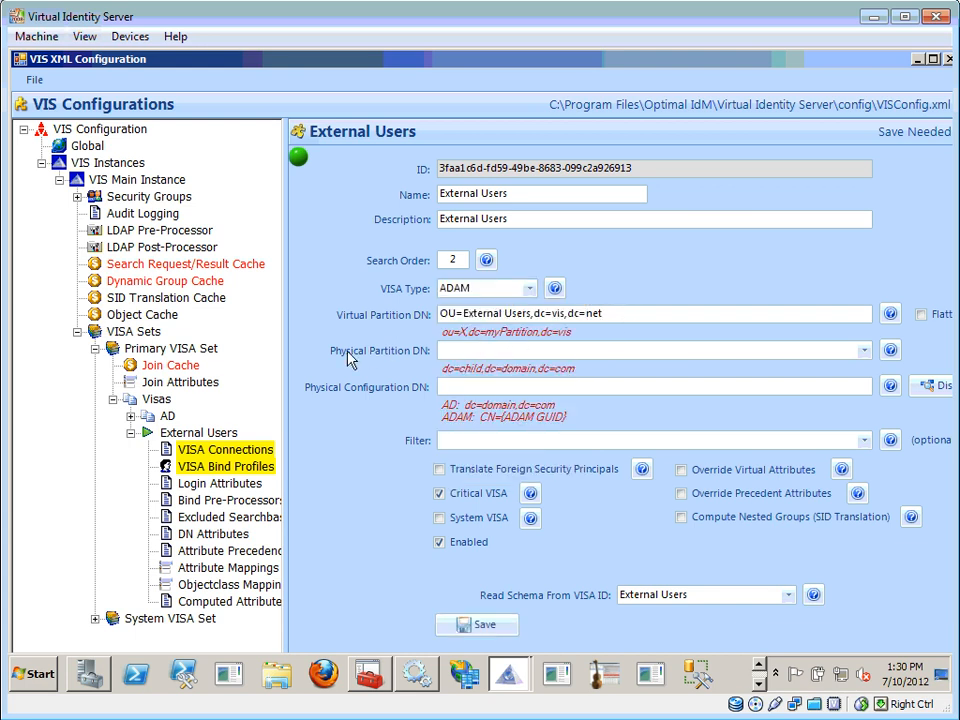
drag(285, 360, 260, 354)
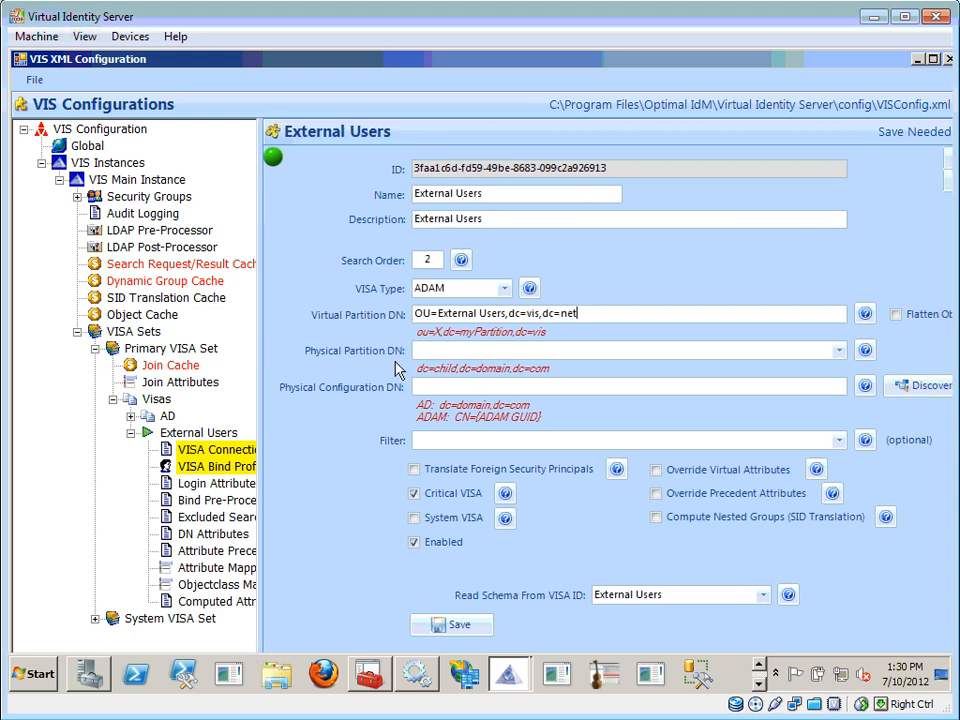
drag(261, 381, 211, 382)
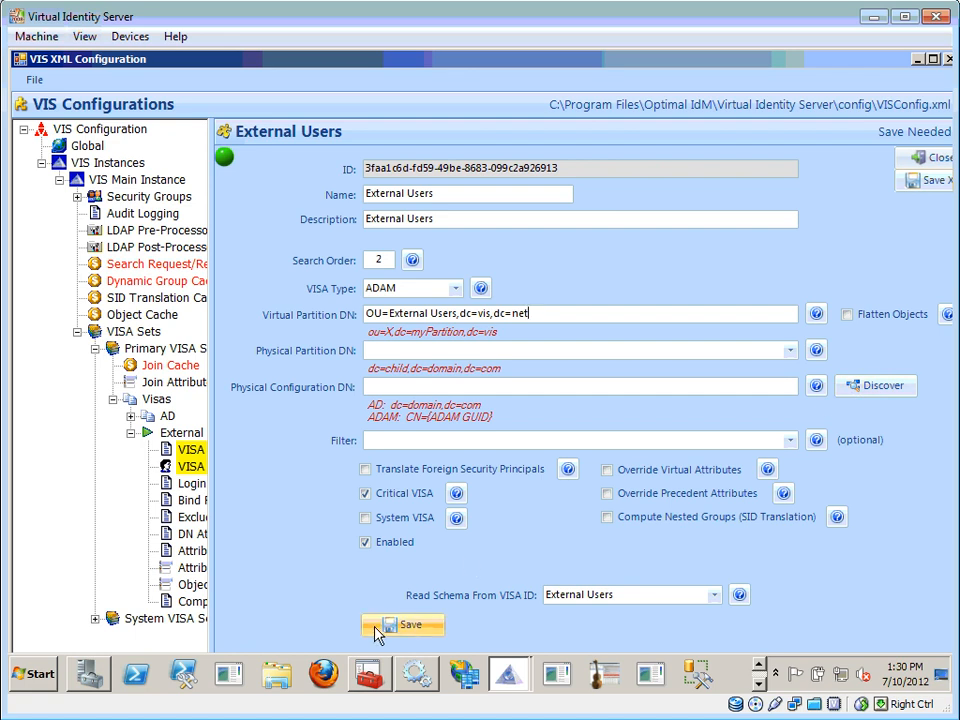
Discover the physical partition and configuration DNs from localhost:50000, and save the External Users VISA.
click(843, 387)
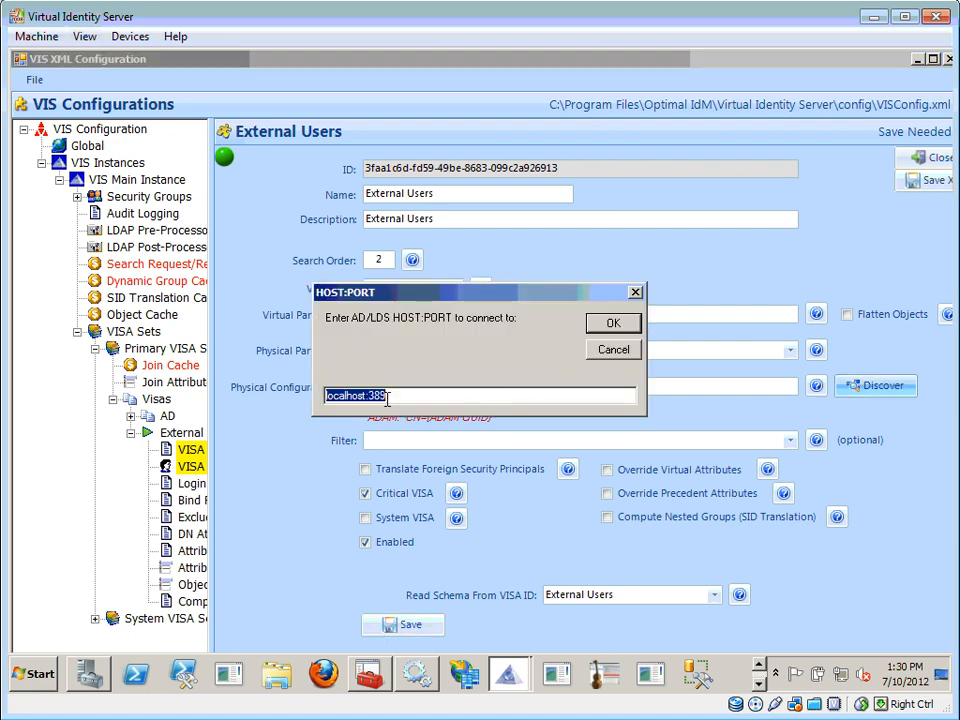
drag(376, 396, 433, 397)
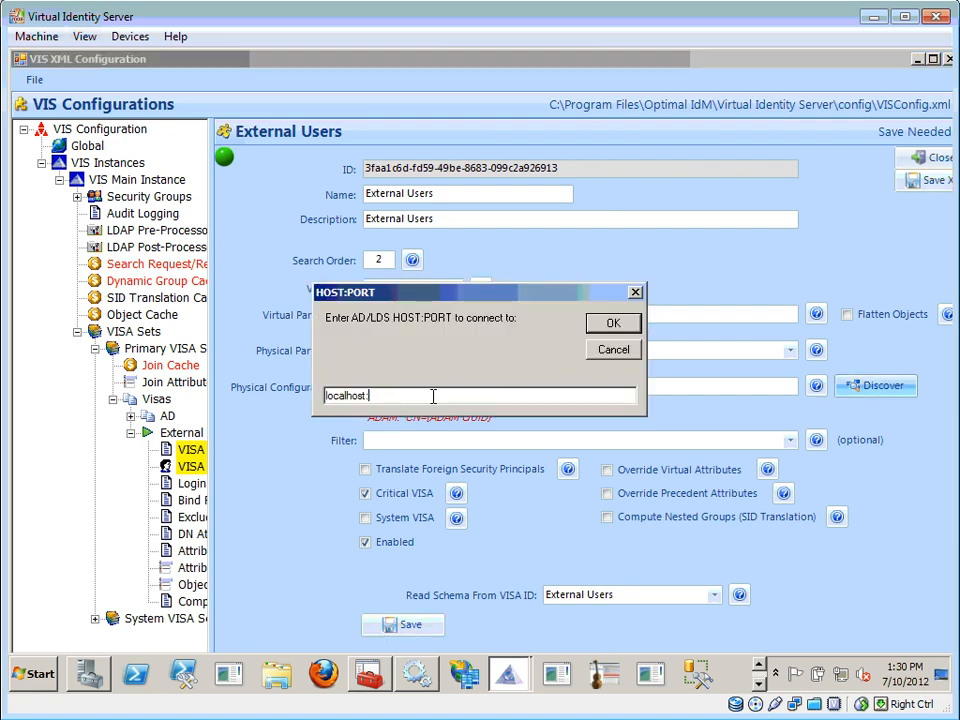
text(50000)
key(Return)
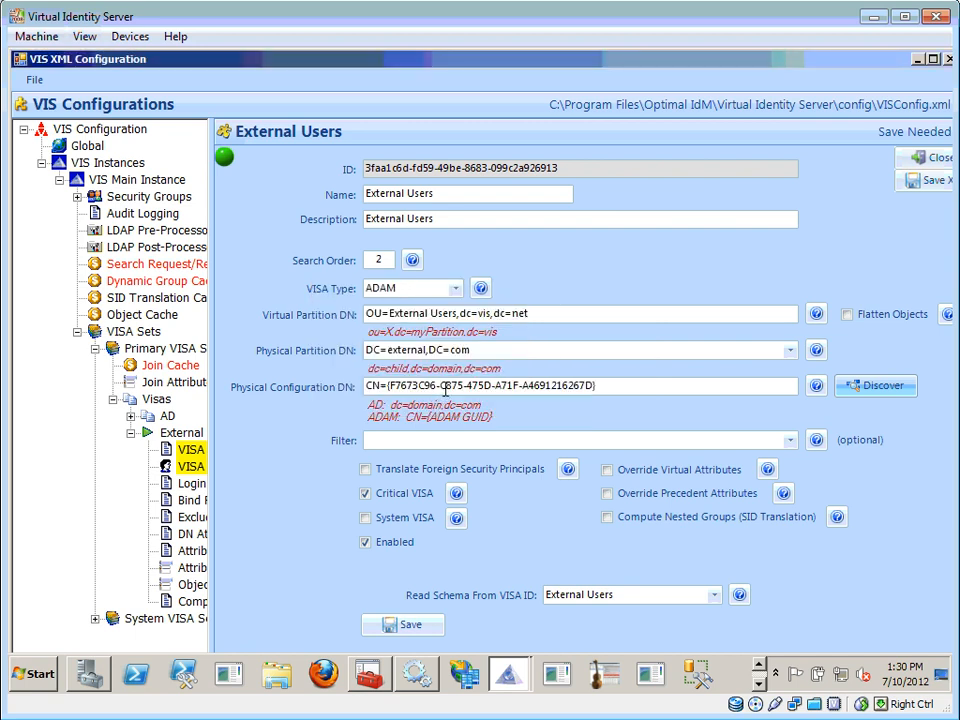
click(510, 388)
drag(653, 386, 325, 394)
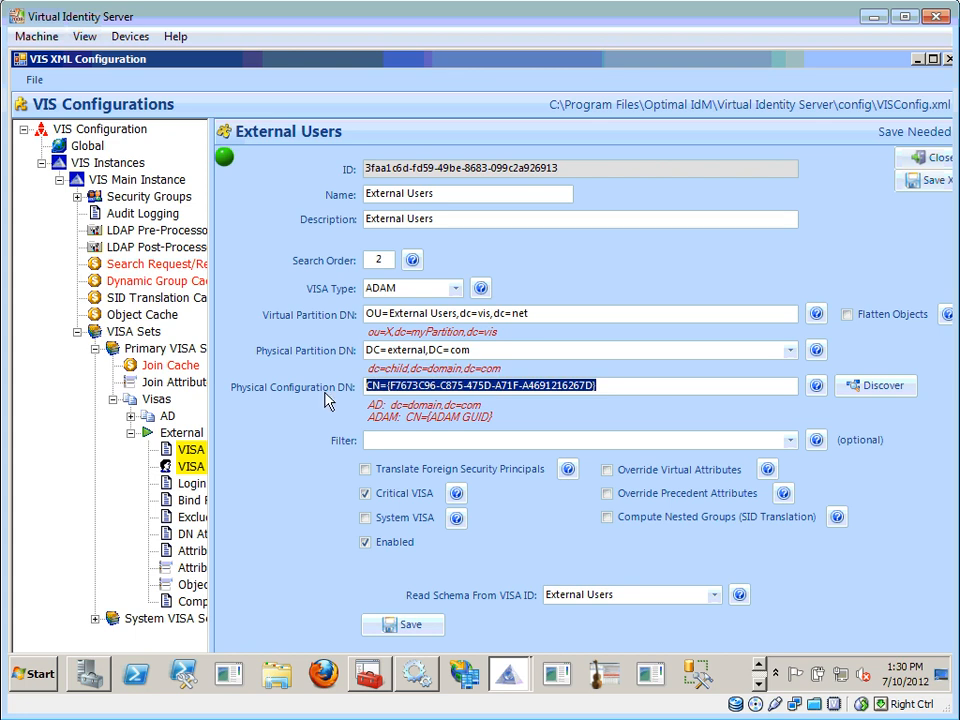
click(495, 350)
click(496, 350)
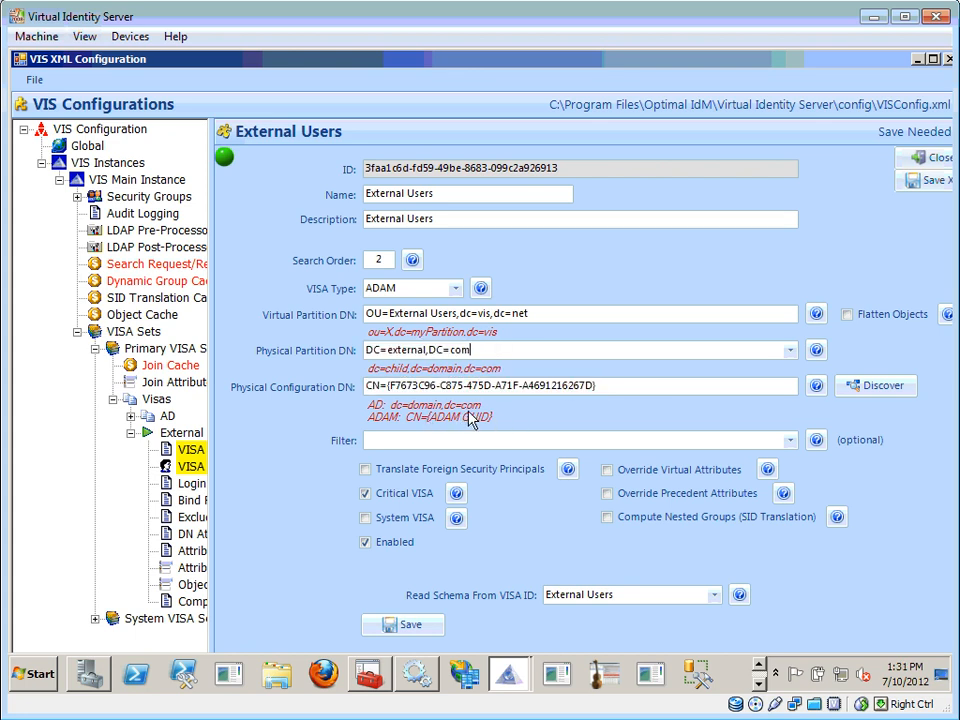
click(403, 626)
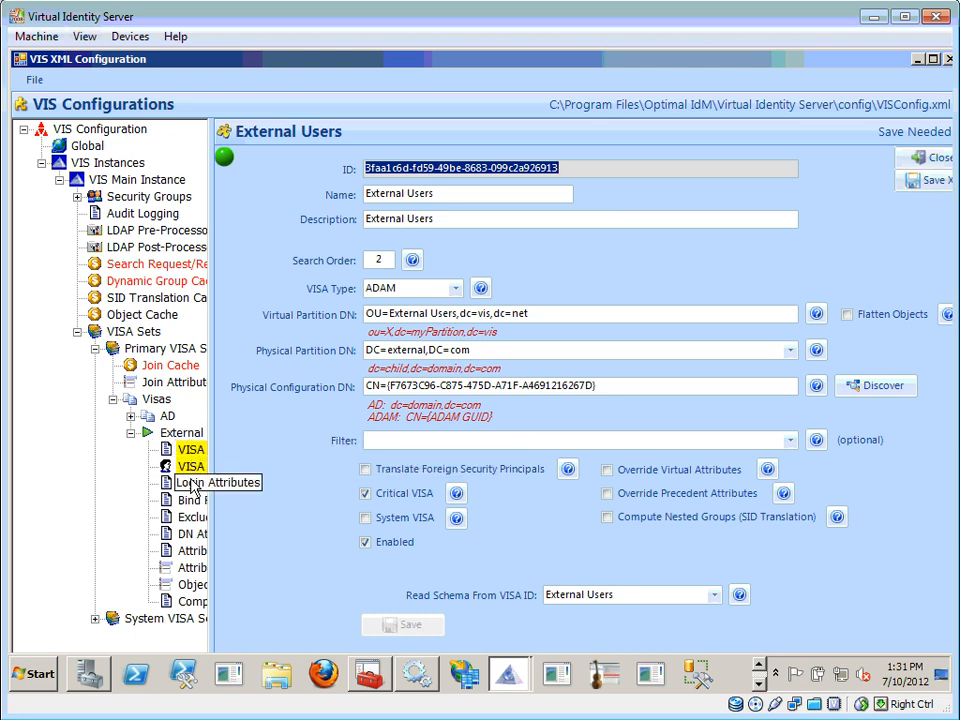
Create a new VISA connection under the External Users VISA.
mouse_move(195, 468)
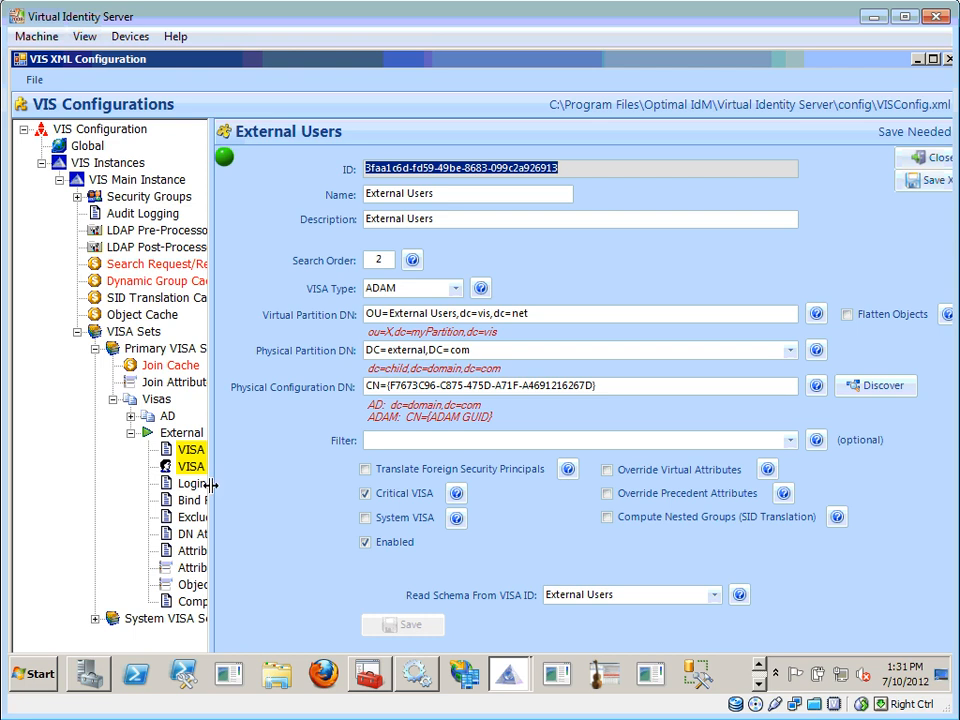
drag(212, 497, 249, 497)
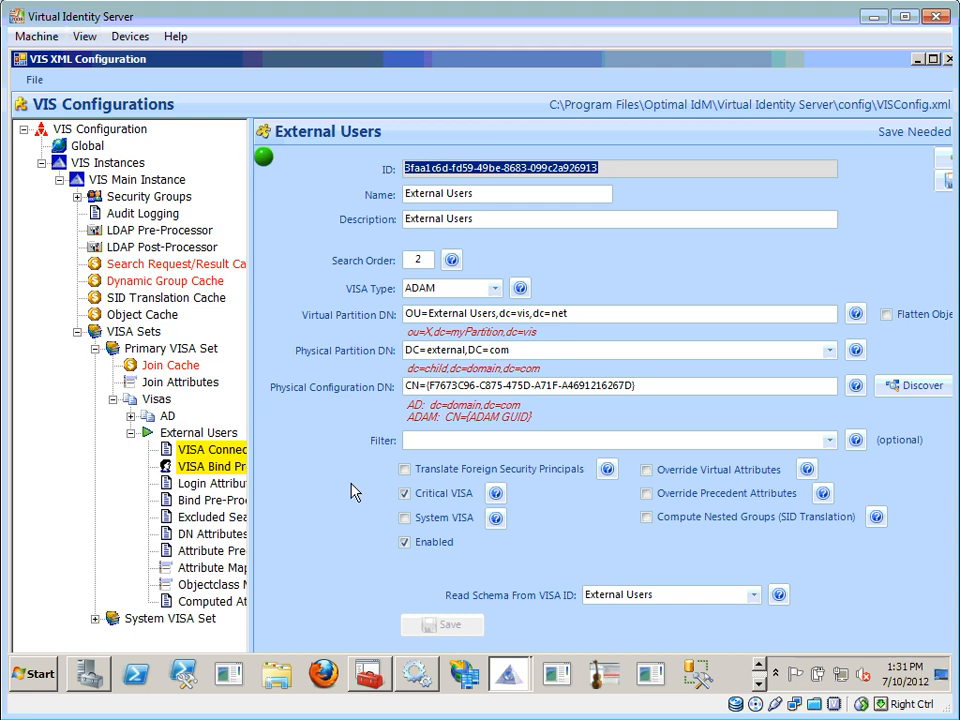
click(199, 452)
right_click(199, 454)
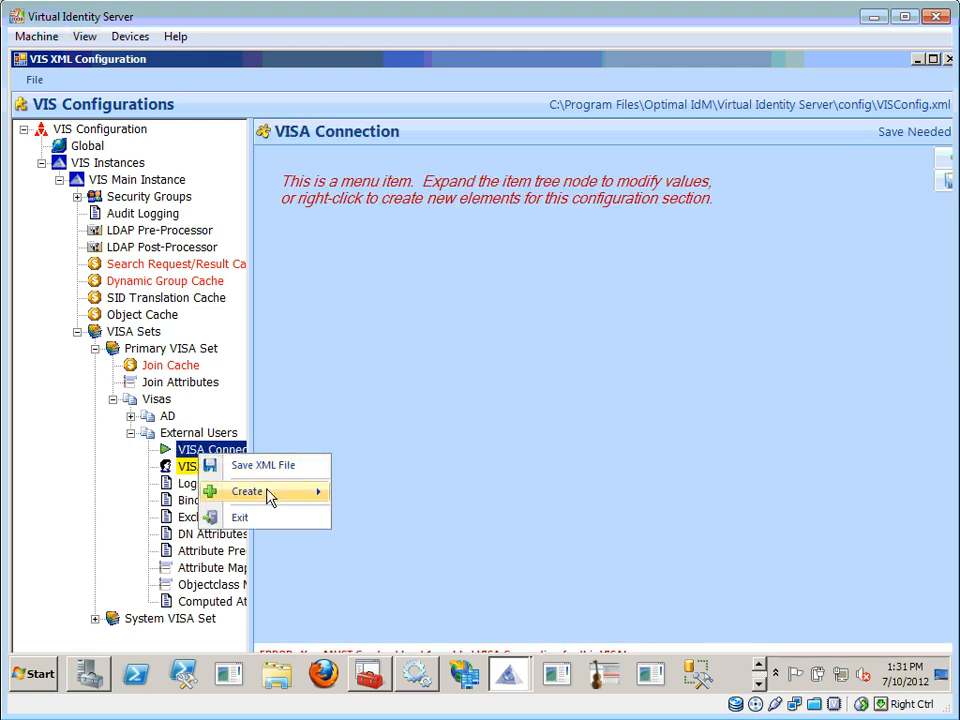
mouse_move(268, 493)
click(397, 493)
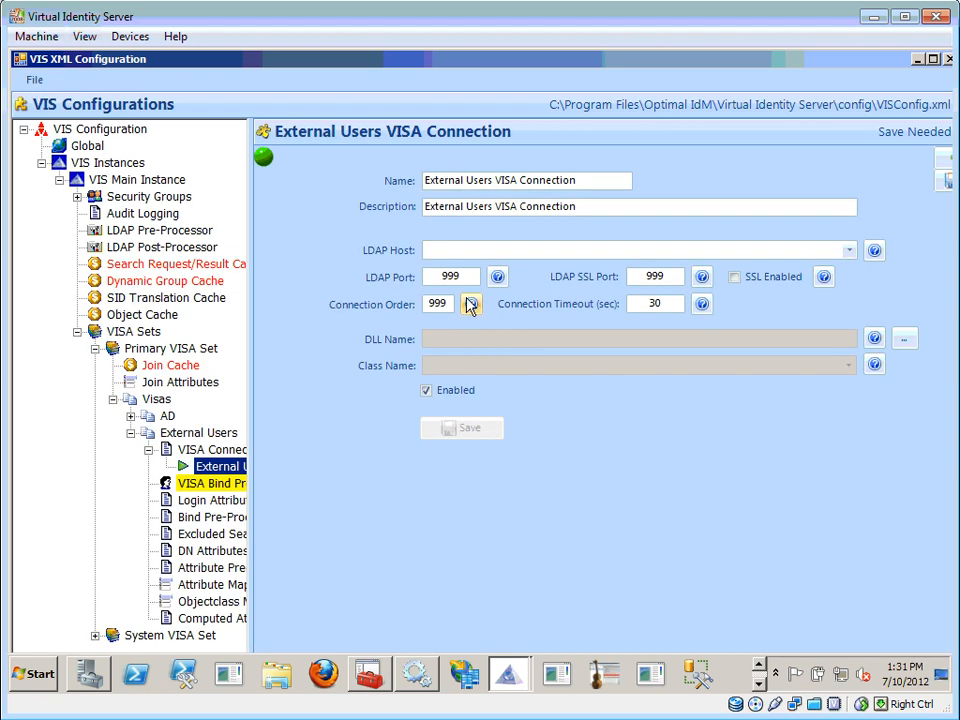
Set the connection's LDAP host to localhost, the LDAP port to 50000 and the LDAP SSL port to 50001.
click(487, 251)
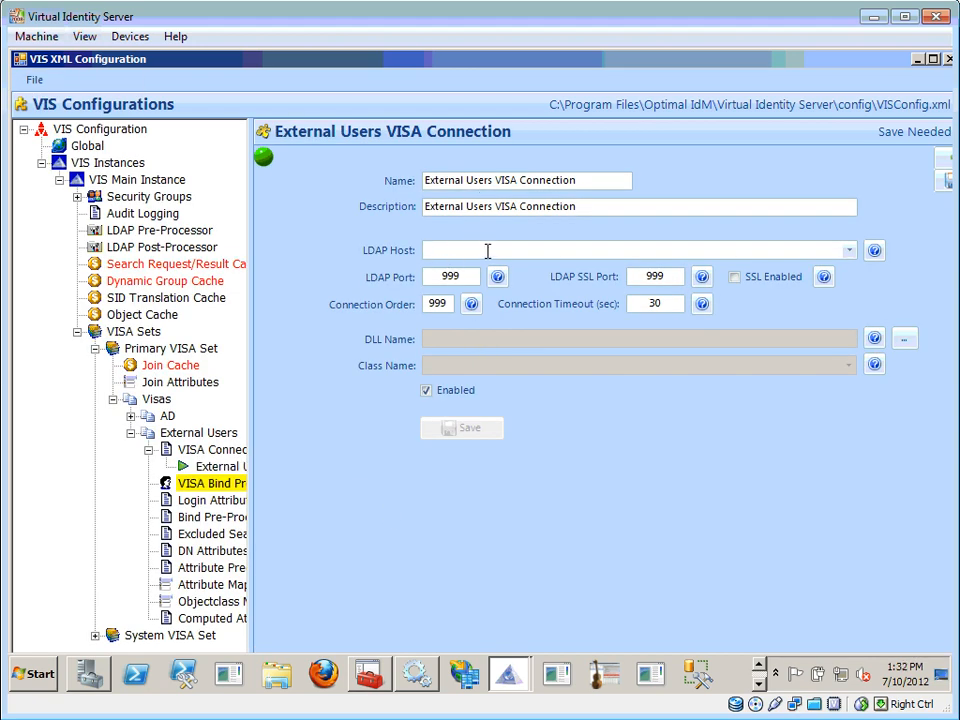
text(localhost)
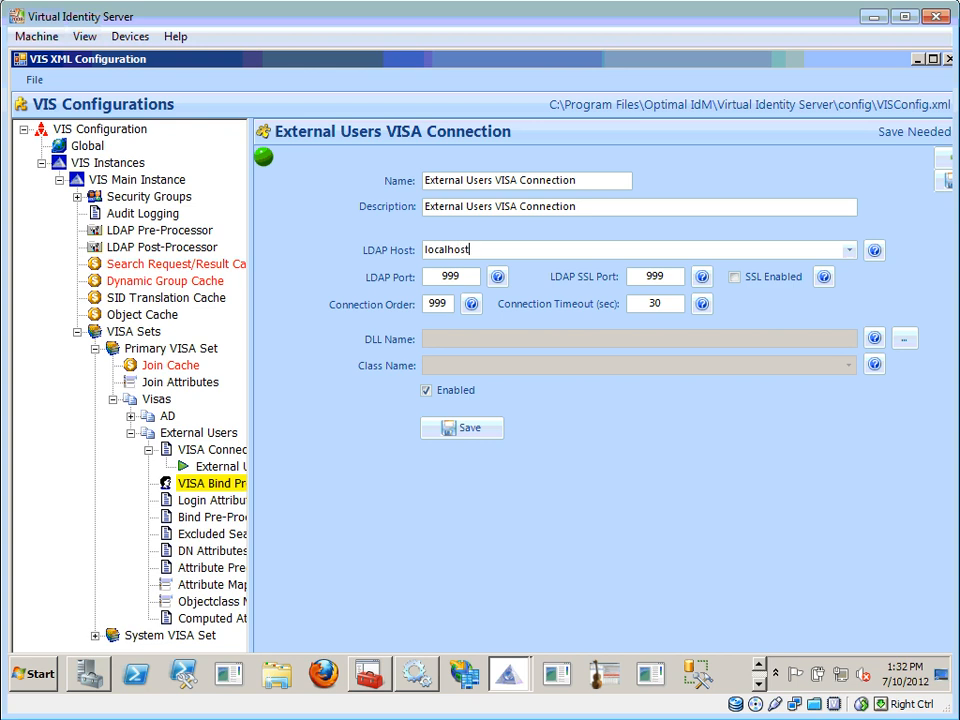
drag(435, 276, 481, 281)
text(50000)
double_click(450, 275)
key(ctrl+c)
double_click(660, 276)
key(ctrl+v)
text(1)
Set the connection order to 1 and save the External Users VISA connection.
double_click(440, 304)
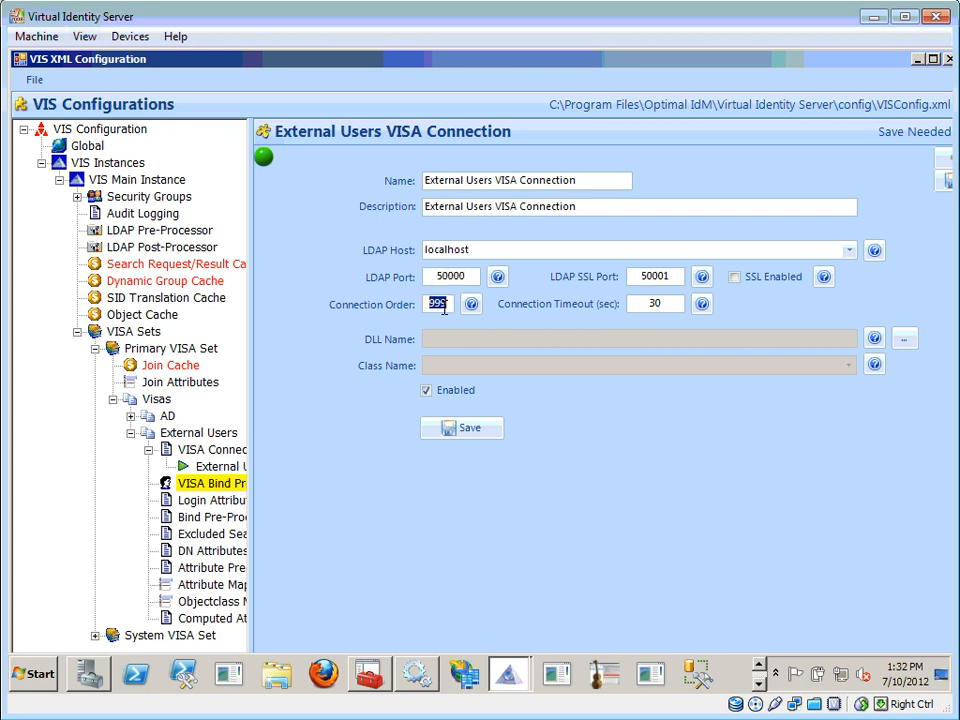
text(1)
click(456, 429)
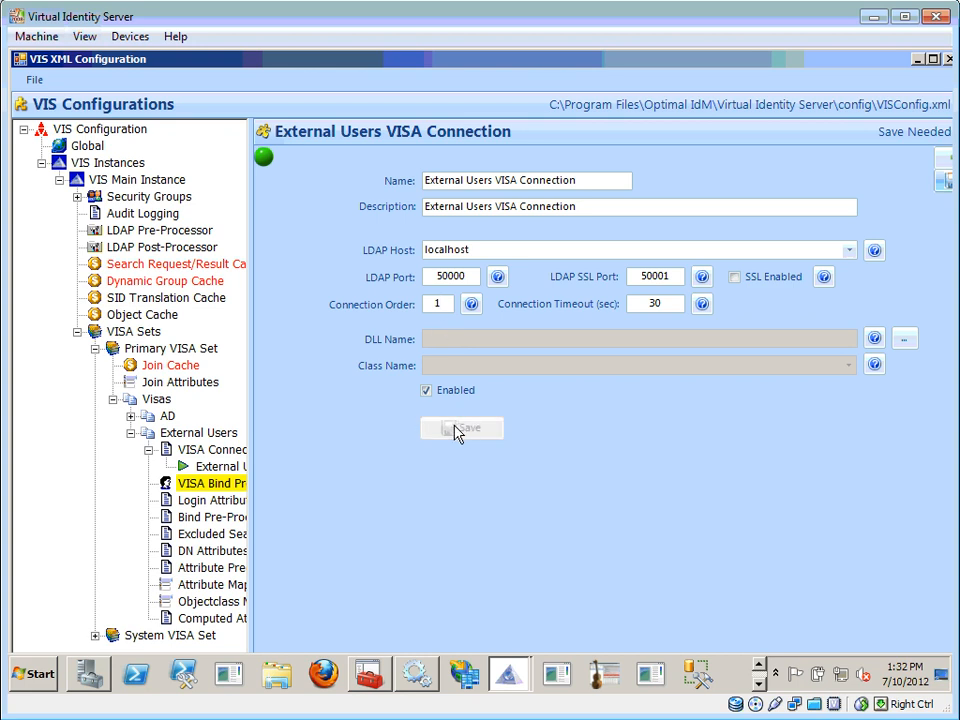
drag(249, 510, 291, 498)
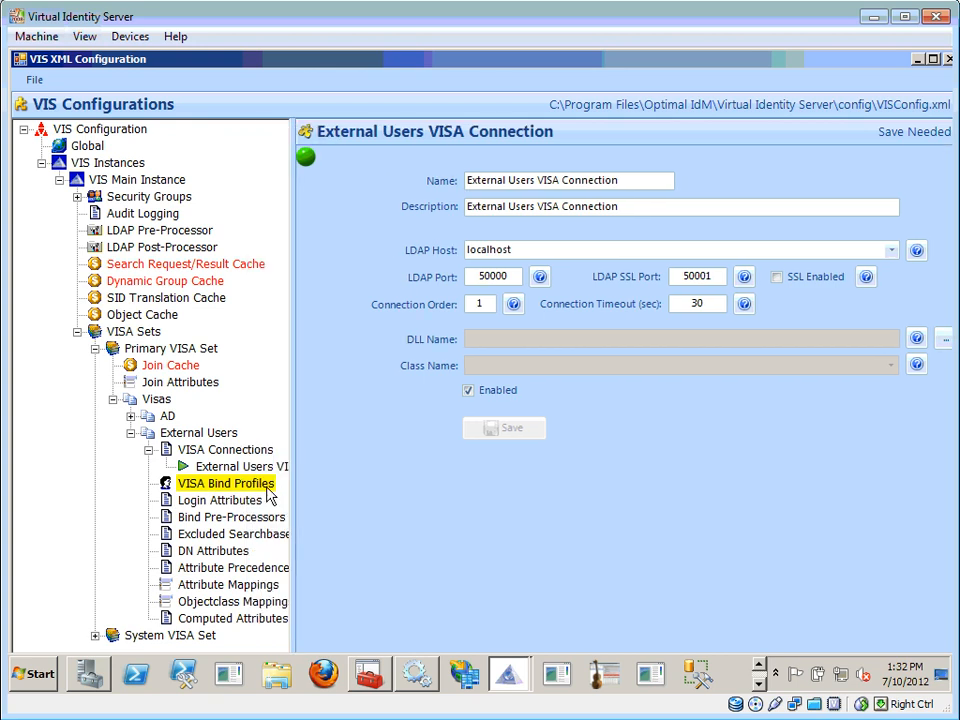
right_click(256, 466)
mouse_move(284, 503)
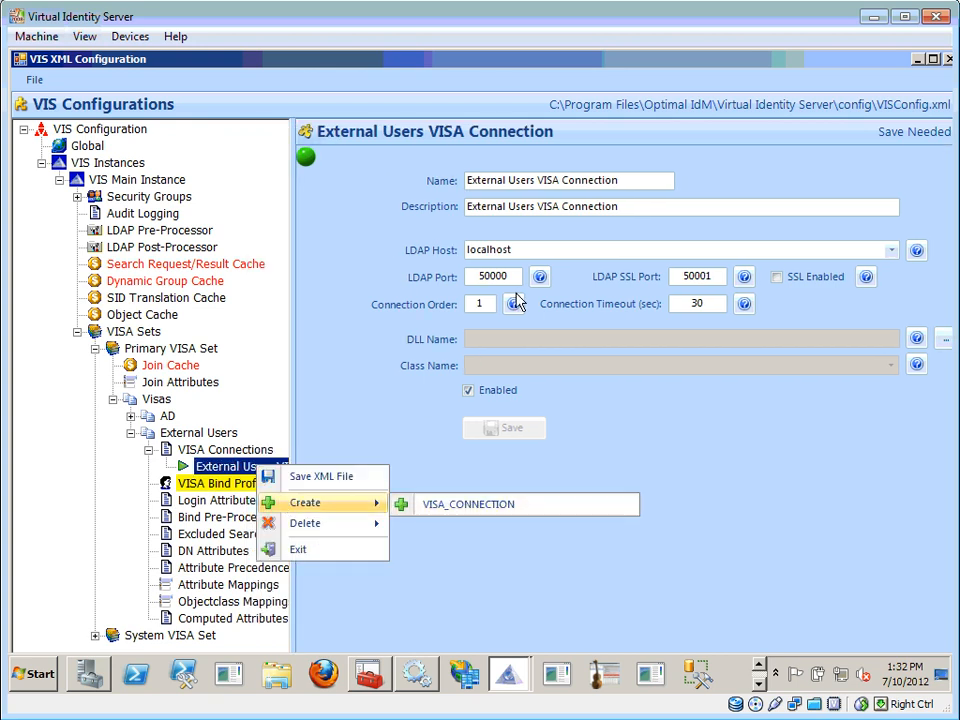
click(541, 249)
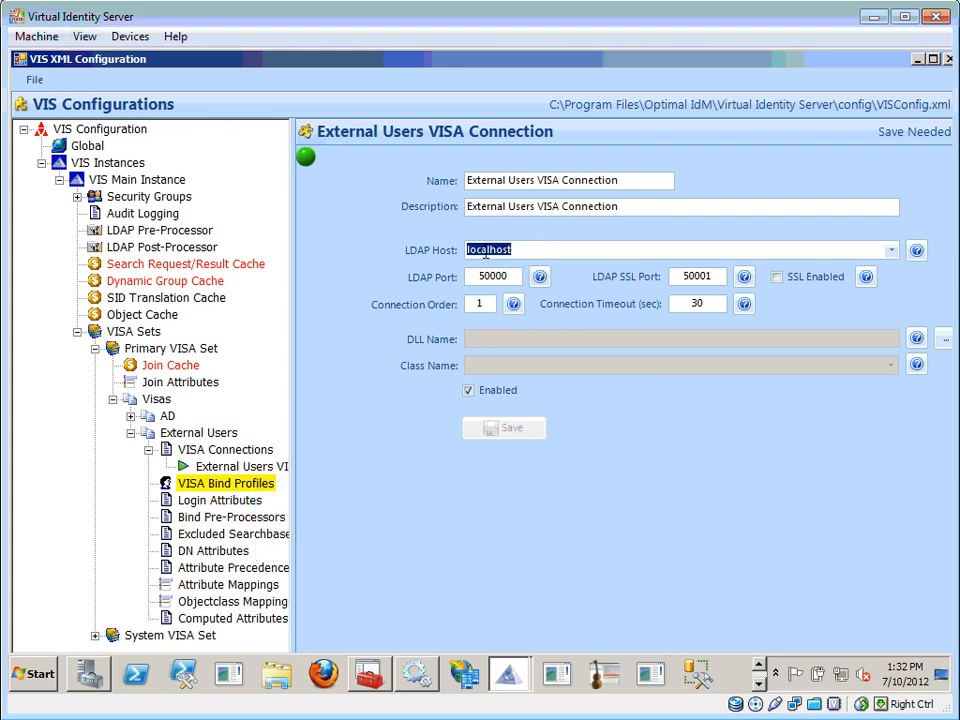
drag(292, 364, 258, 374)
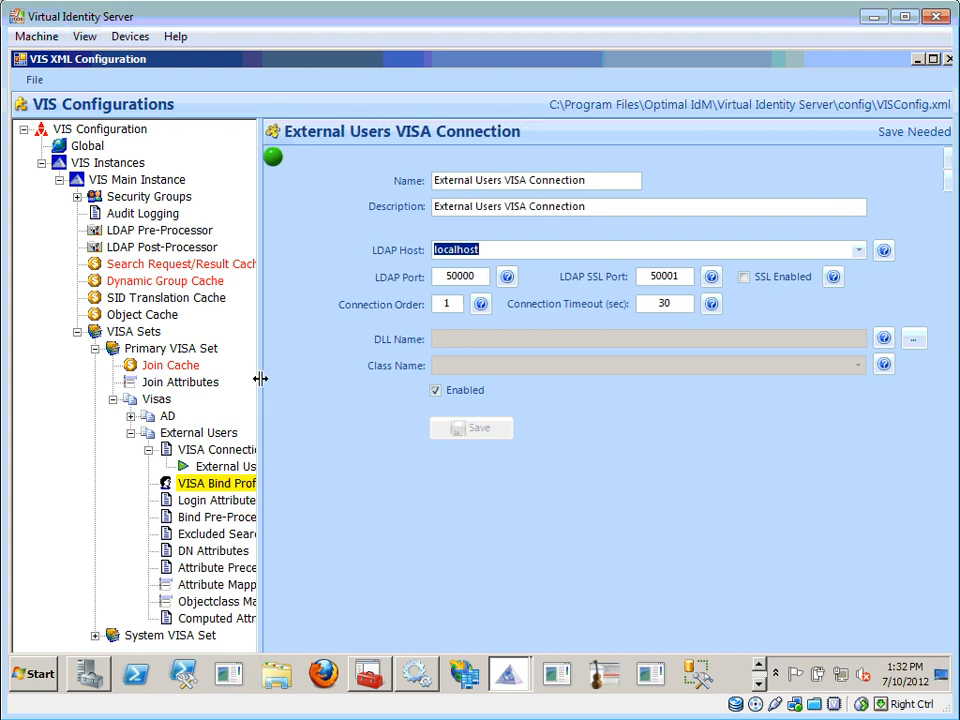
drag(260, 378, 252, 379)
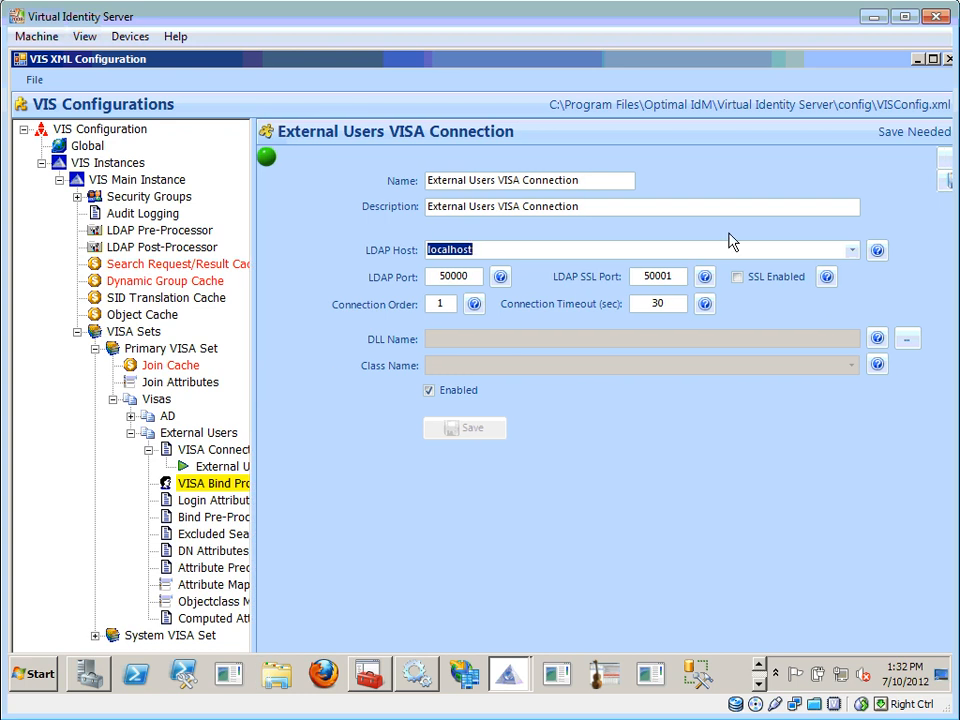
Create a new bind profile under the External Users VISA's bind profiles.
click(219, 485)
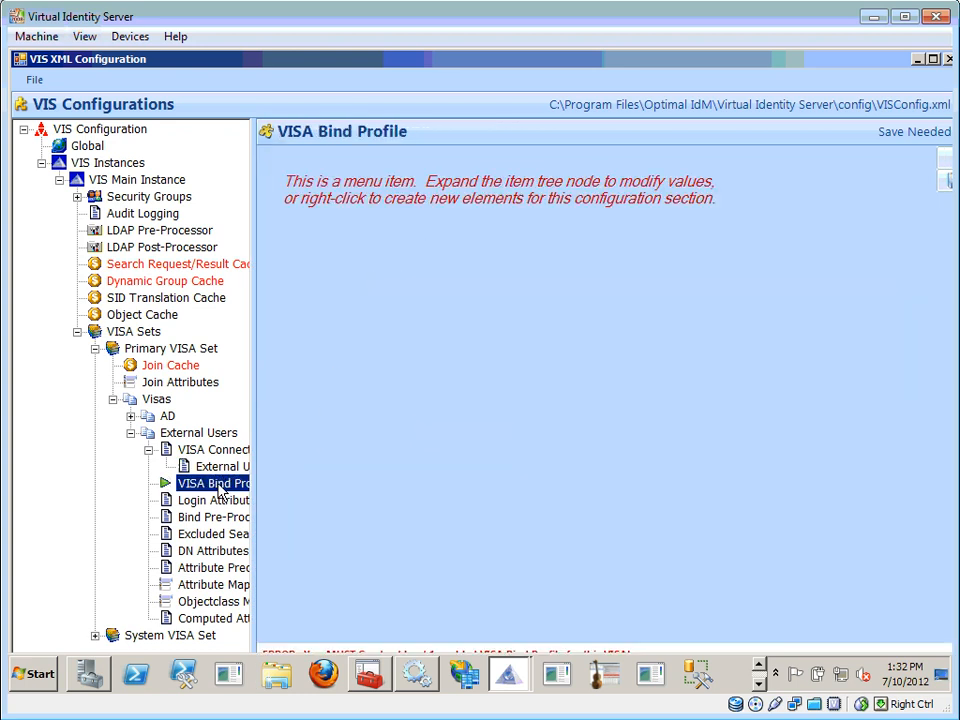
right_click(219, 487)
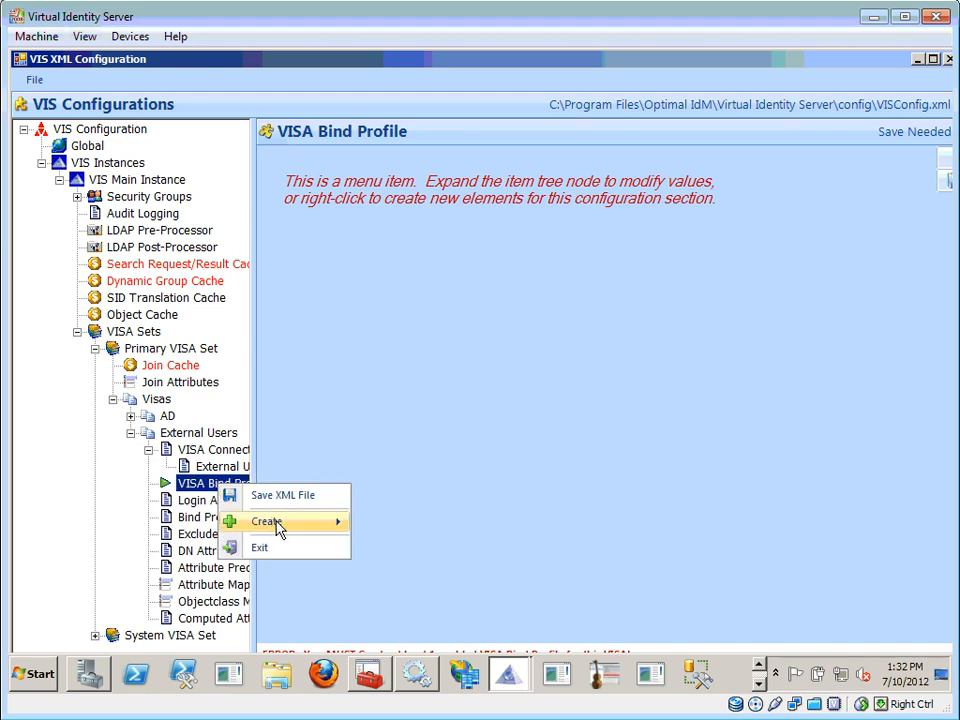
mouse_move(264, 520)
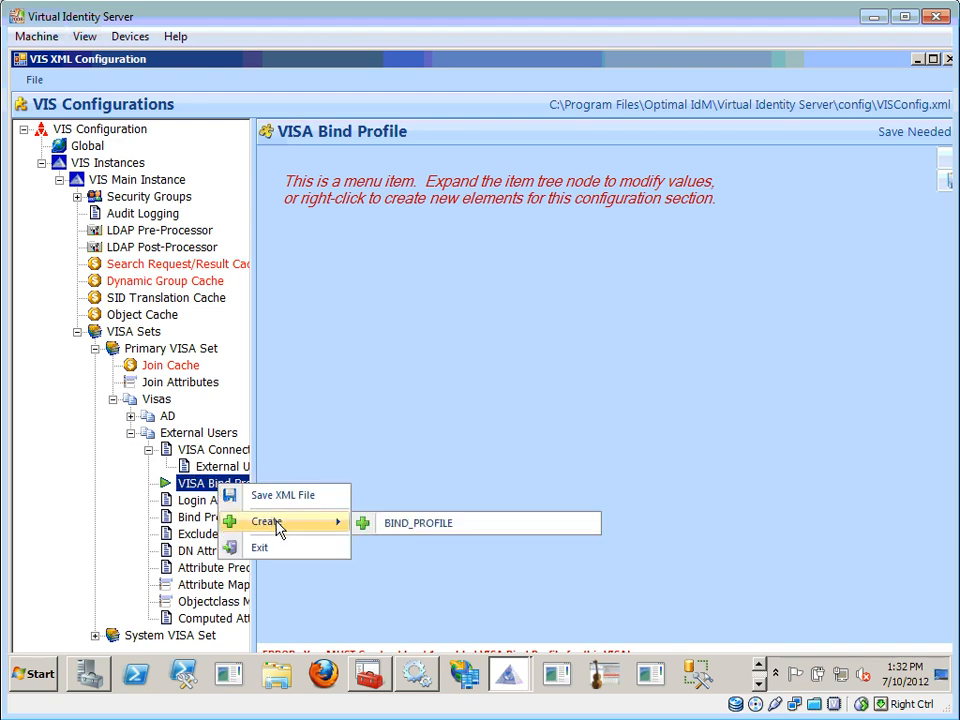
click(378, 527)
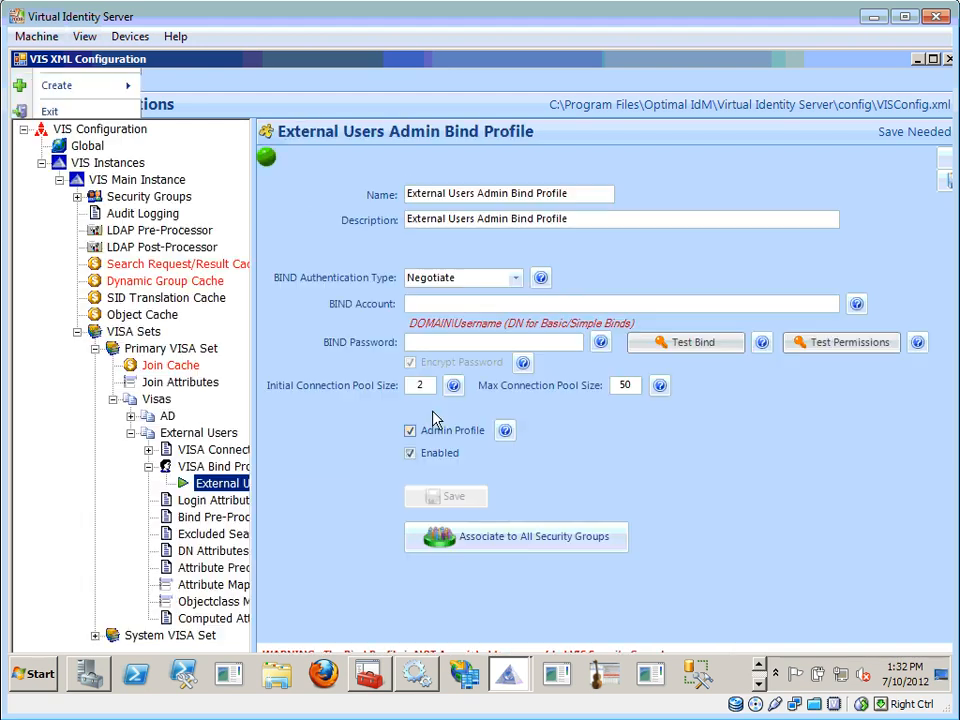
Set the bind profile's BIND account to optimalidm\administrator and enter the BIND password.
click(555, 302)
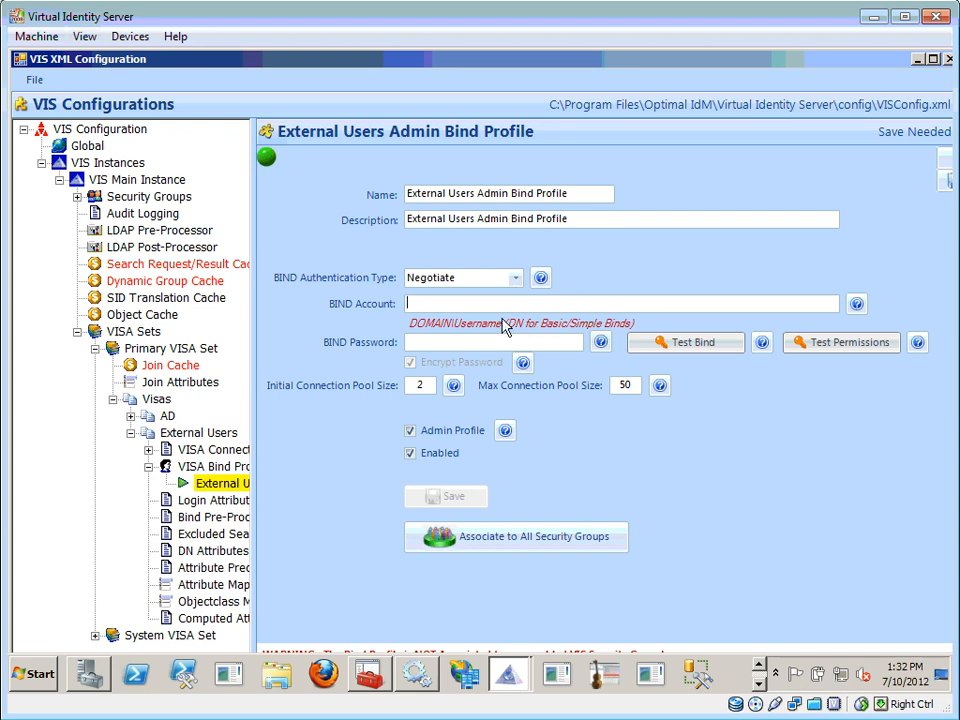
text(optimalidm\administrato)
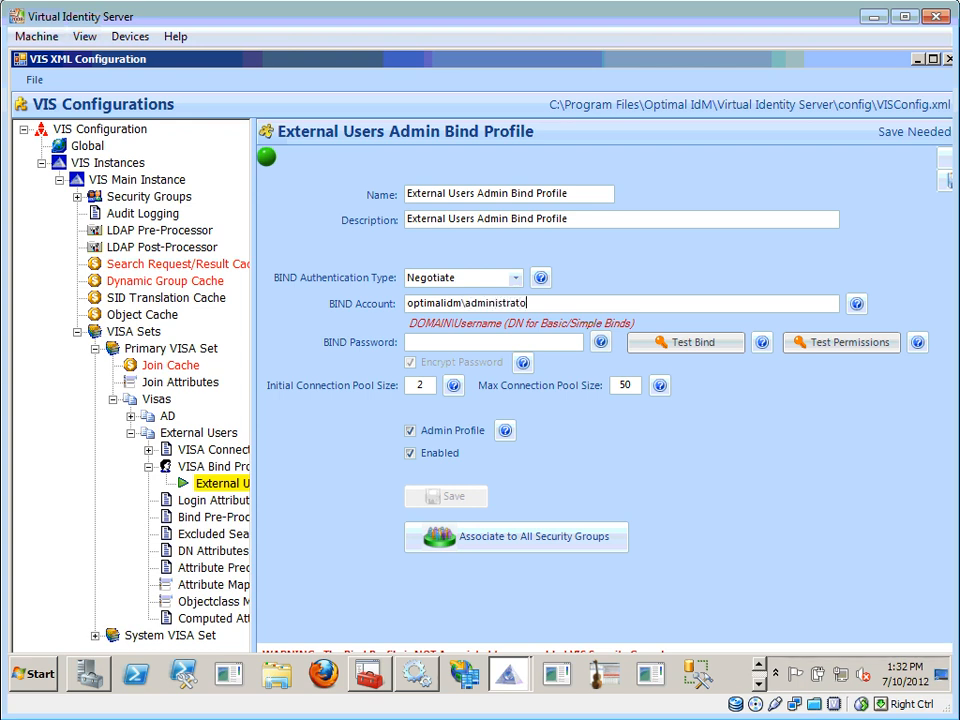
text(******)
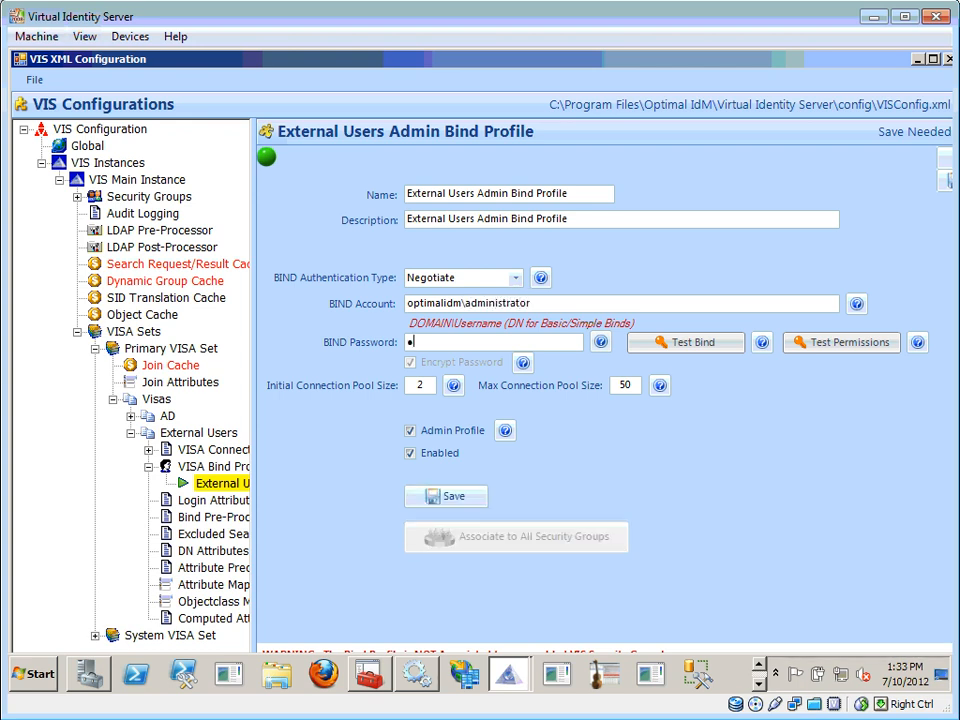
text(**)
Test the External Users Admin Bind Profile's bind and its permissions, dismissing each result.
click(680, 344)
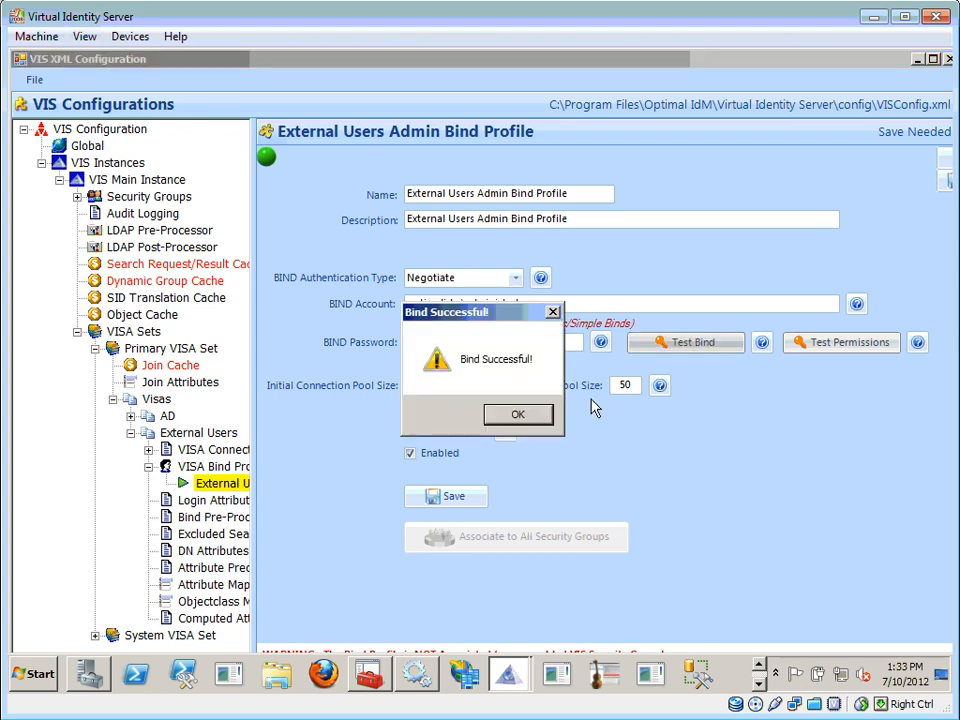
click(499, 421)
click(856, 347)
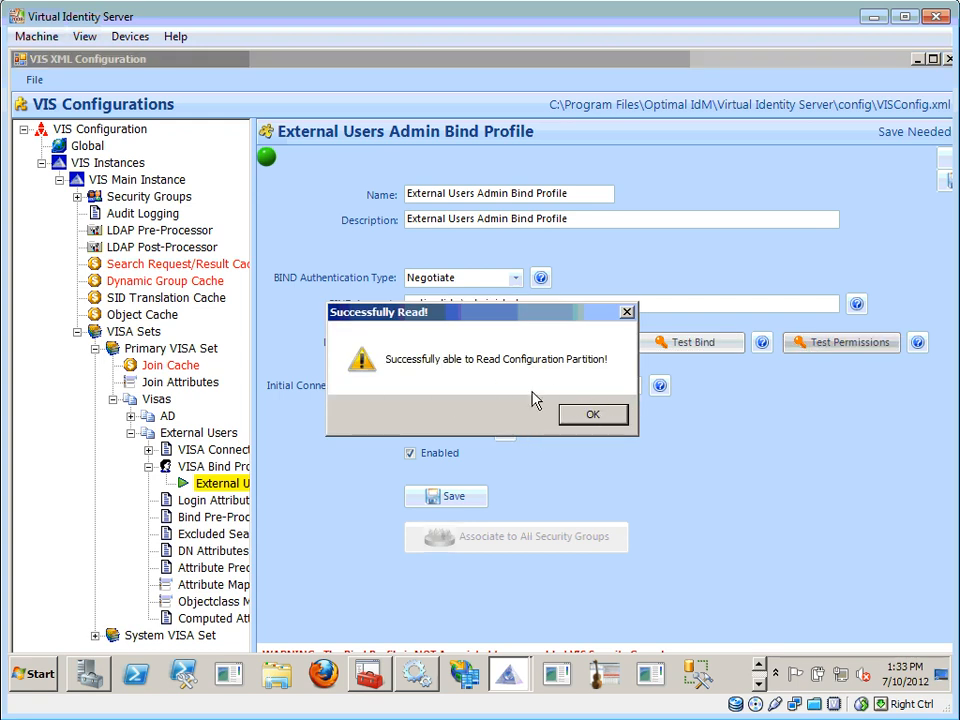
click(590, 418)
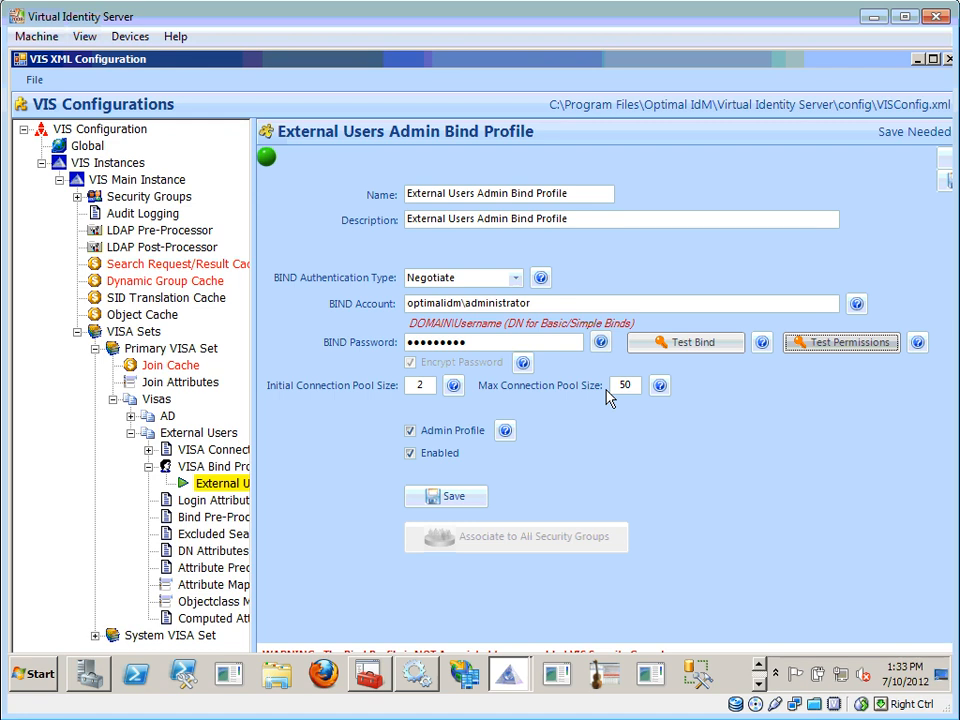
Save the External Users Admin Bind Profile and associate it with all defined security groups.
click(467, 502)
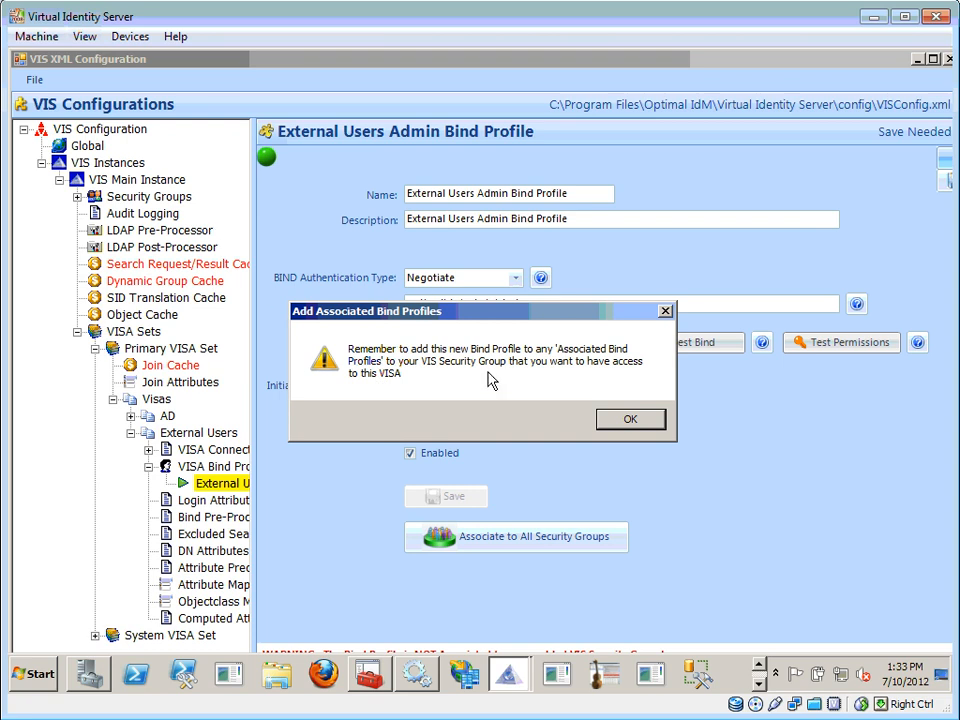
click(660, 425)
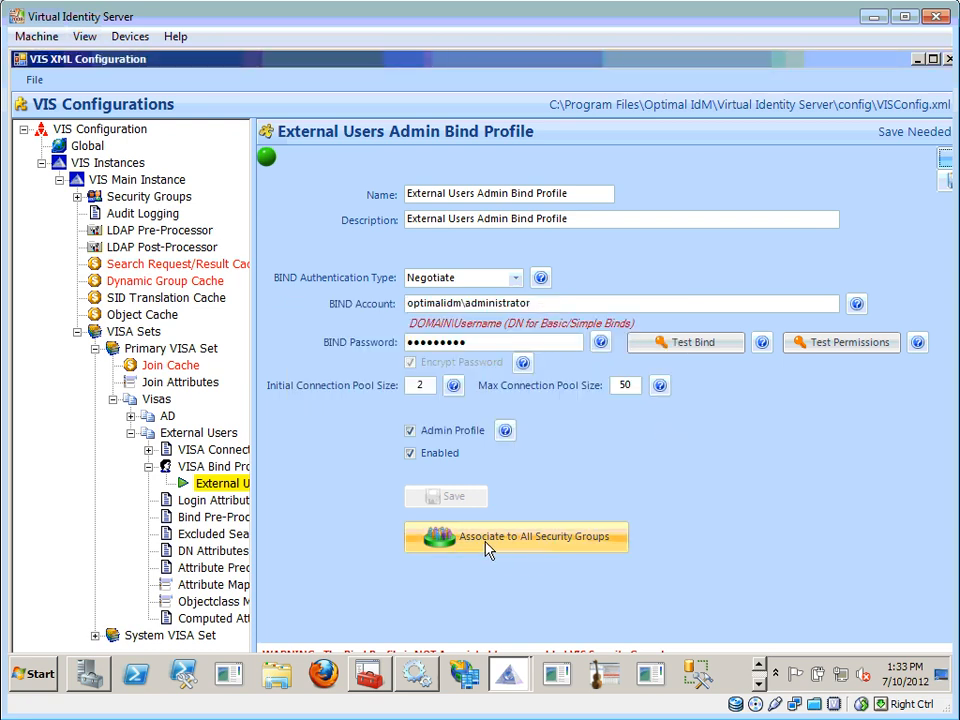
click(560, 548)
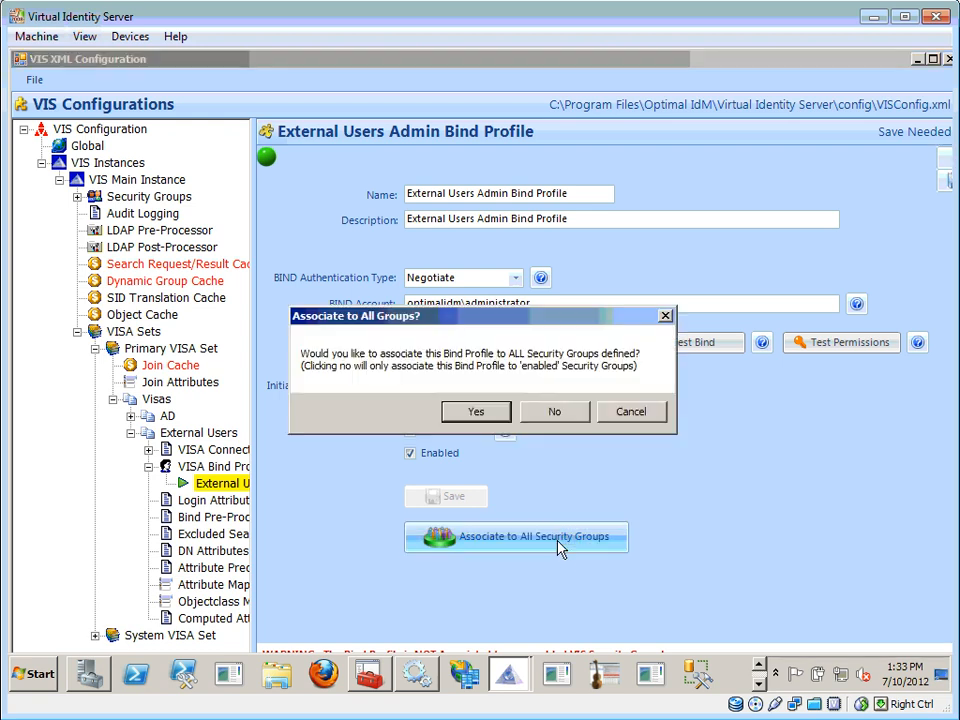
click(490, 412)
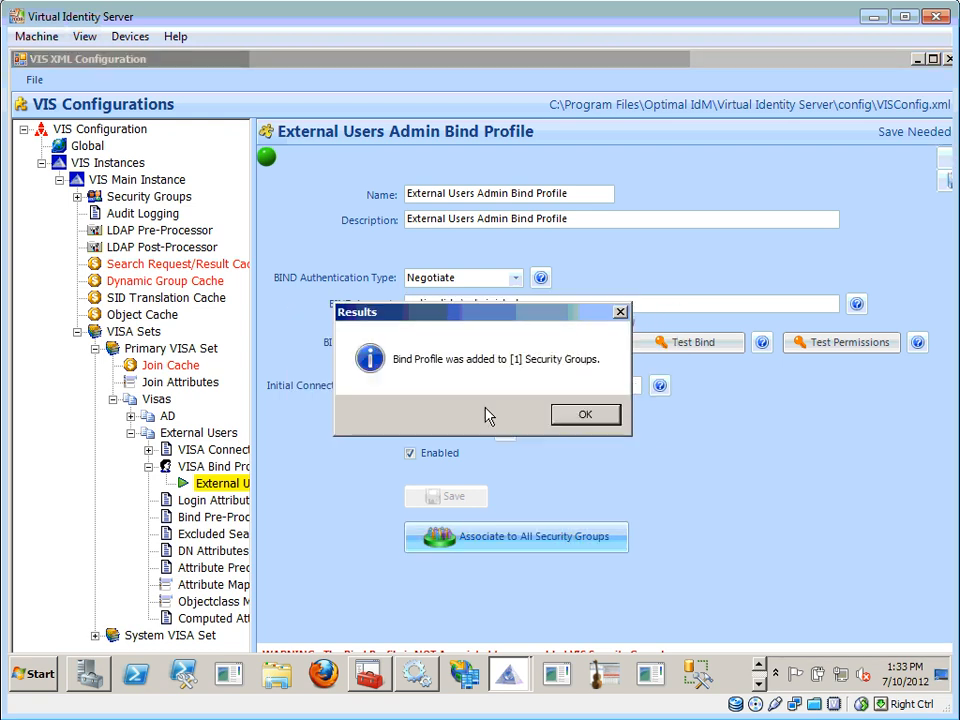
click(608, 418)
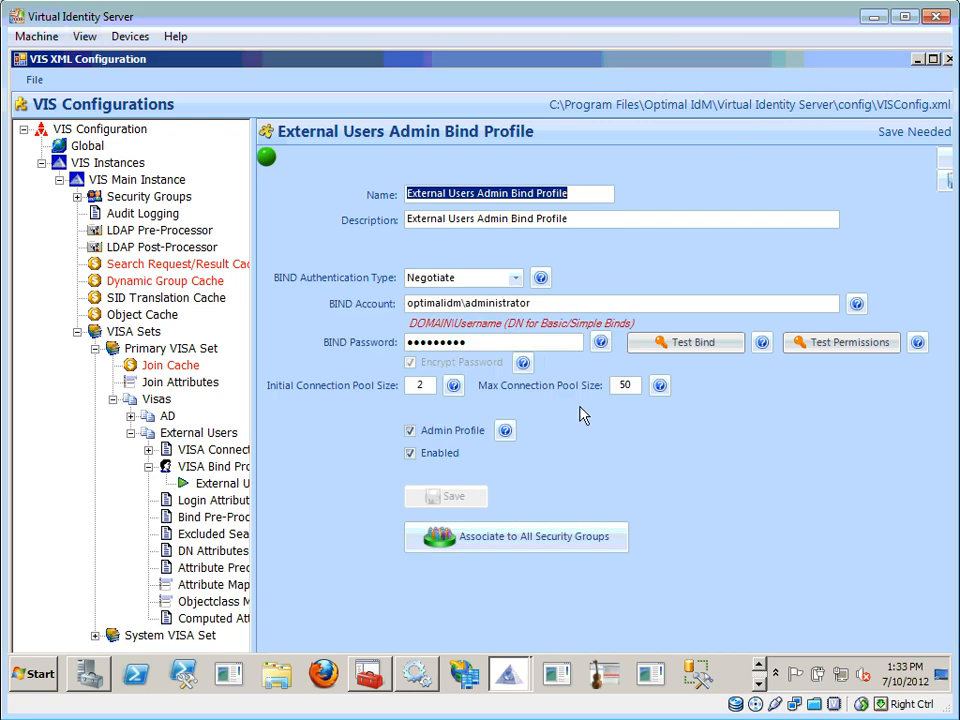
Check the External Users Admin Bind Profile among the associated bind profiles of the VIS Admins Group.
click(77, 197)
click(95, 214)
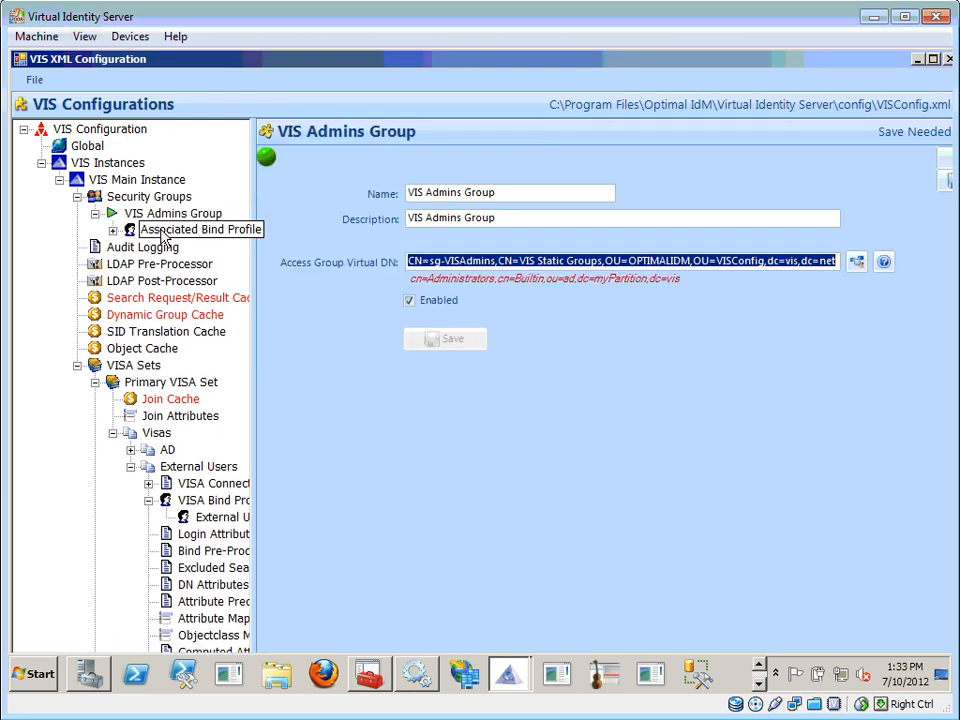
click(156, 230)
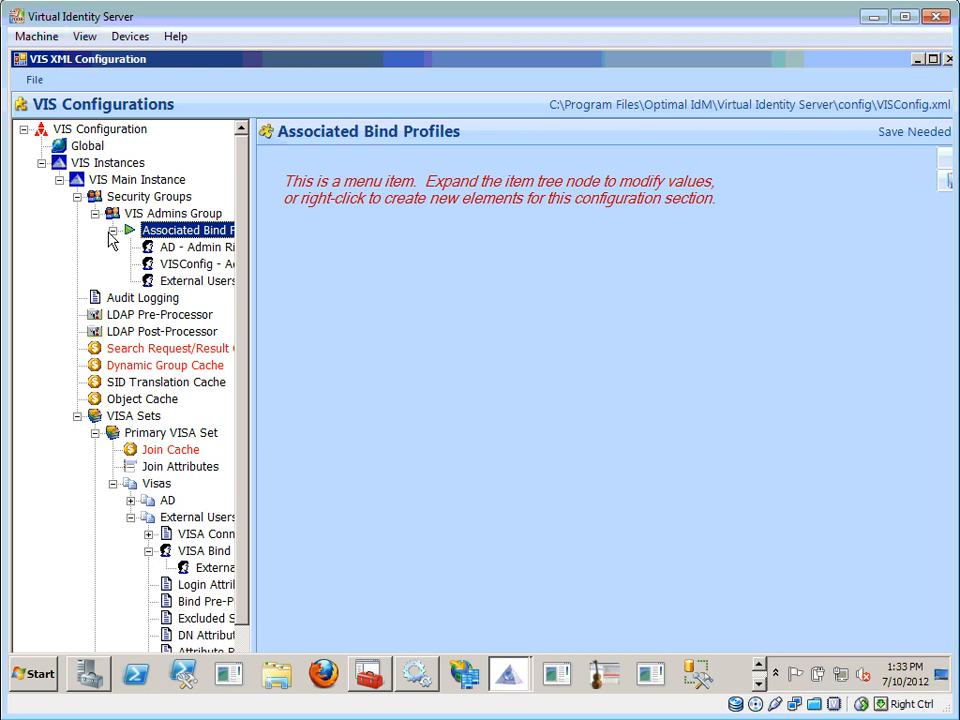
click(185, 280)
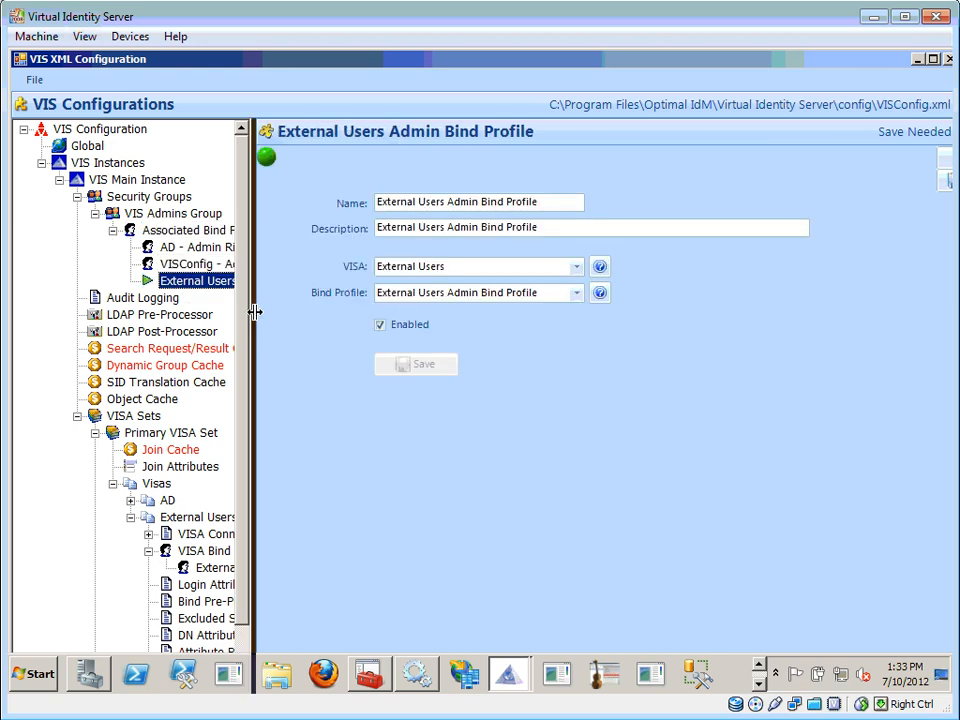
Save the VIS configuration file, close the configuration editor and open the VIS service status options.
drag(252, 317, 212, 317)
click(934, 180)
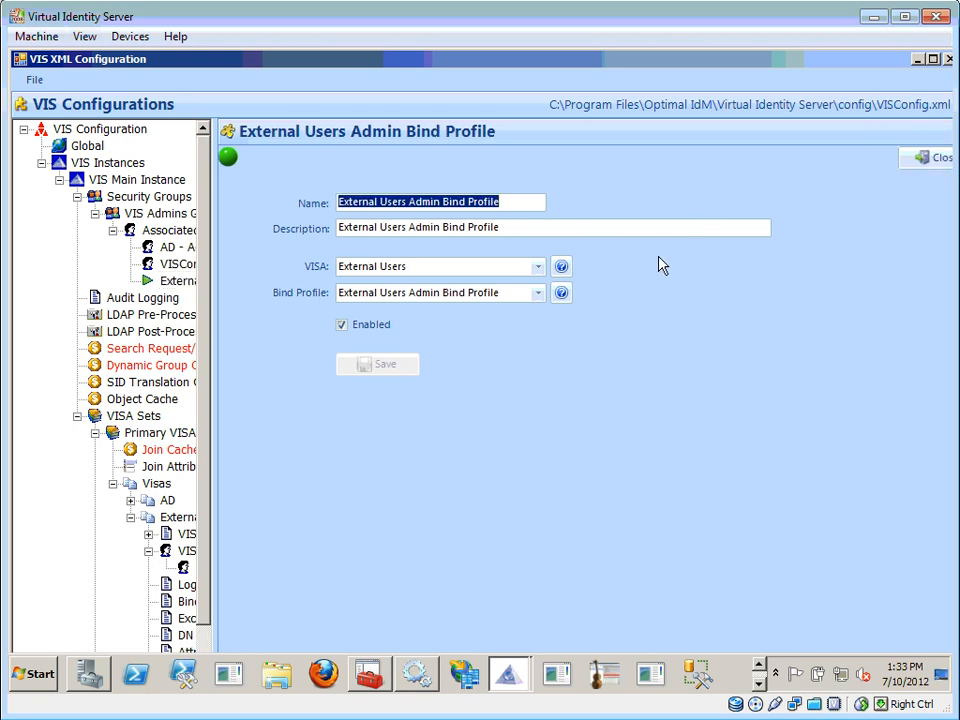
click(918, 160)
click(117, 158)
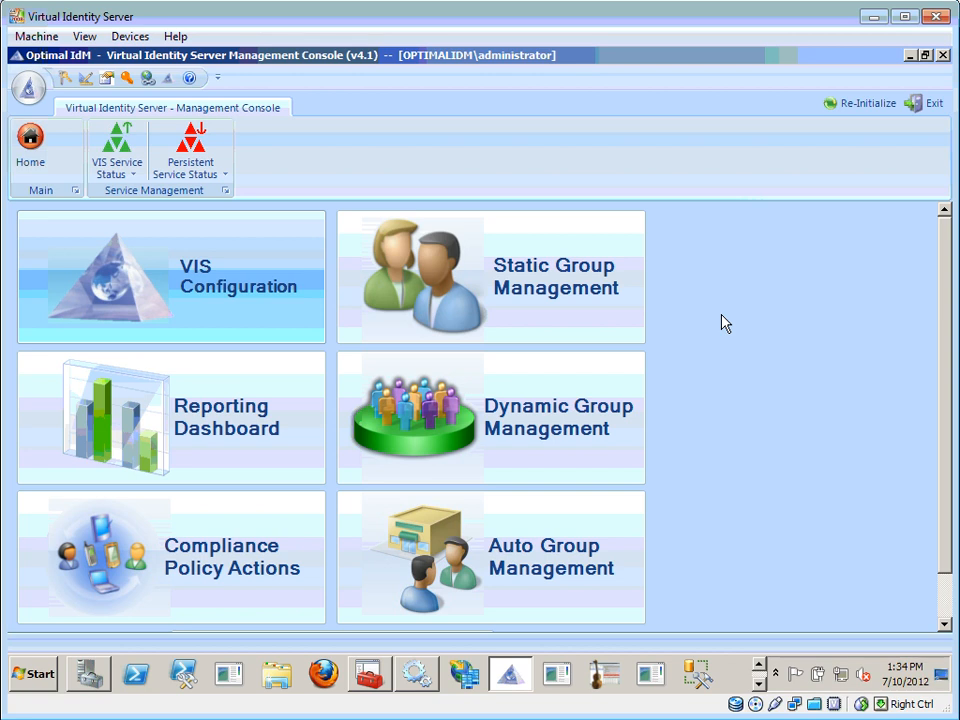
Switch to the LDAP Manager, reload the Virtual Identity Server tree and view the user entry in OU=Users under OU=External Users.
click(758, 685)
click(229, 674)
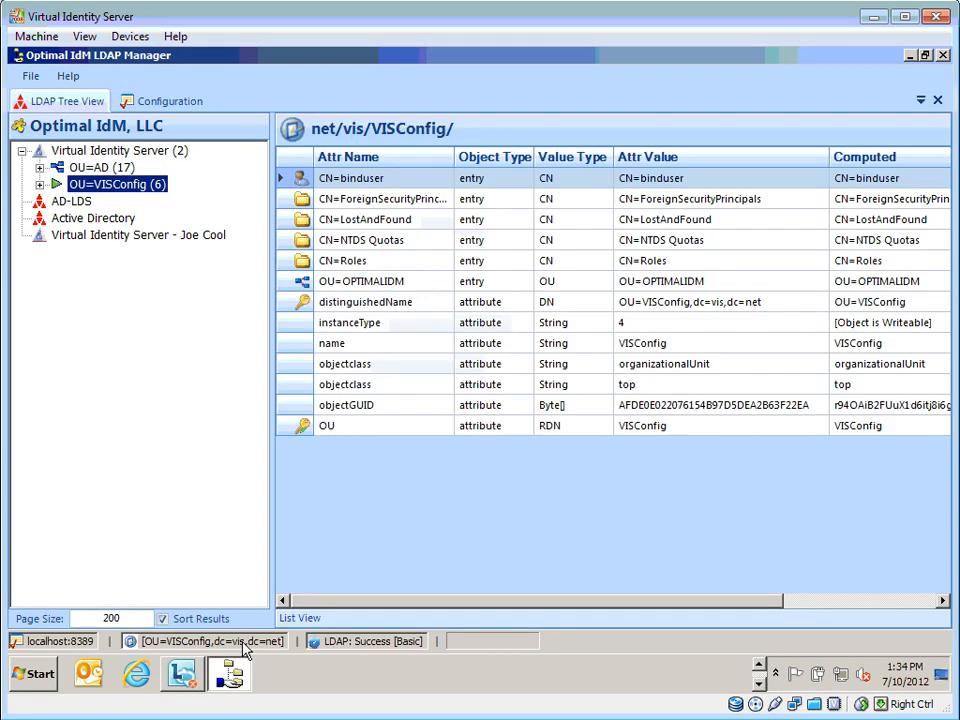
click(104, 152)
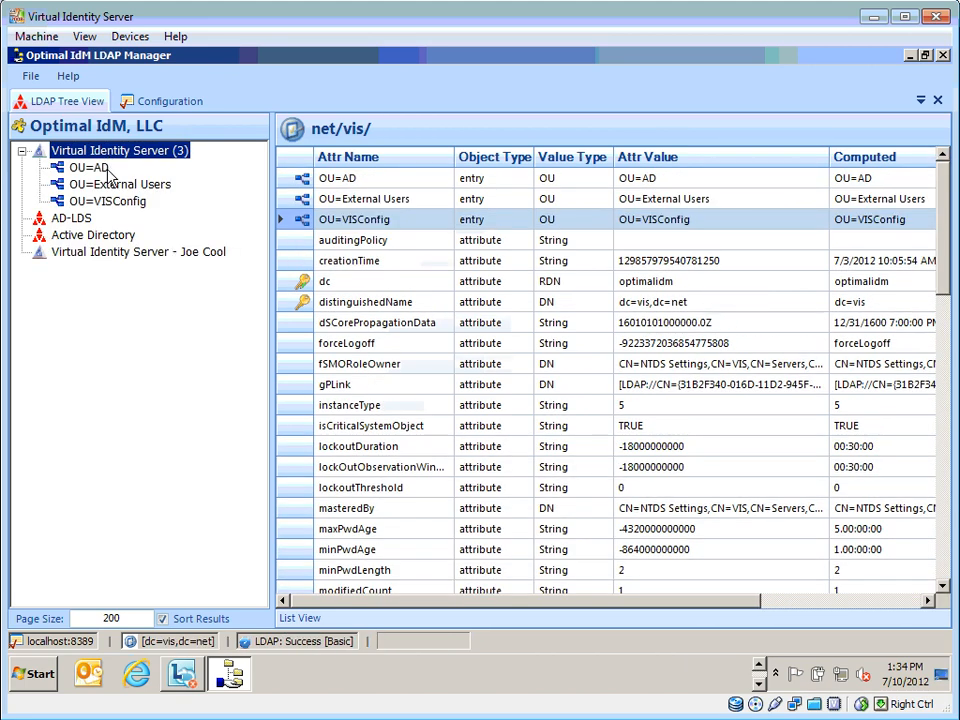
click(127, 186)
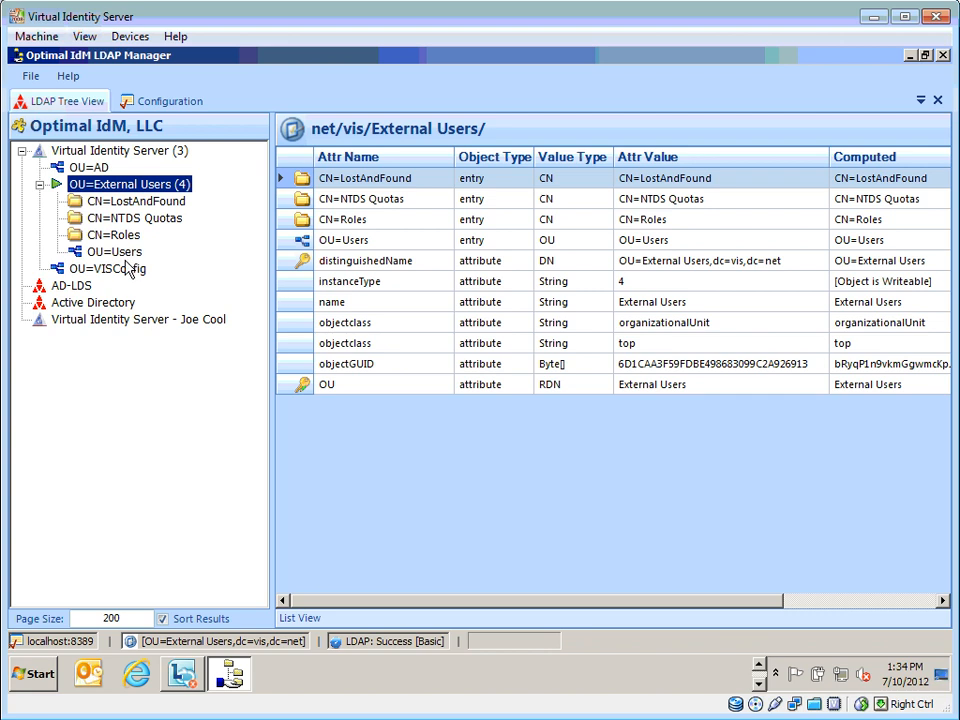
click(122, 253)
click(135, 269)
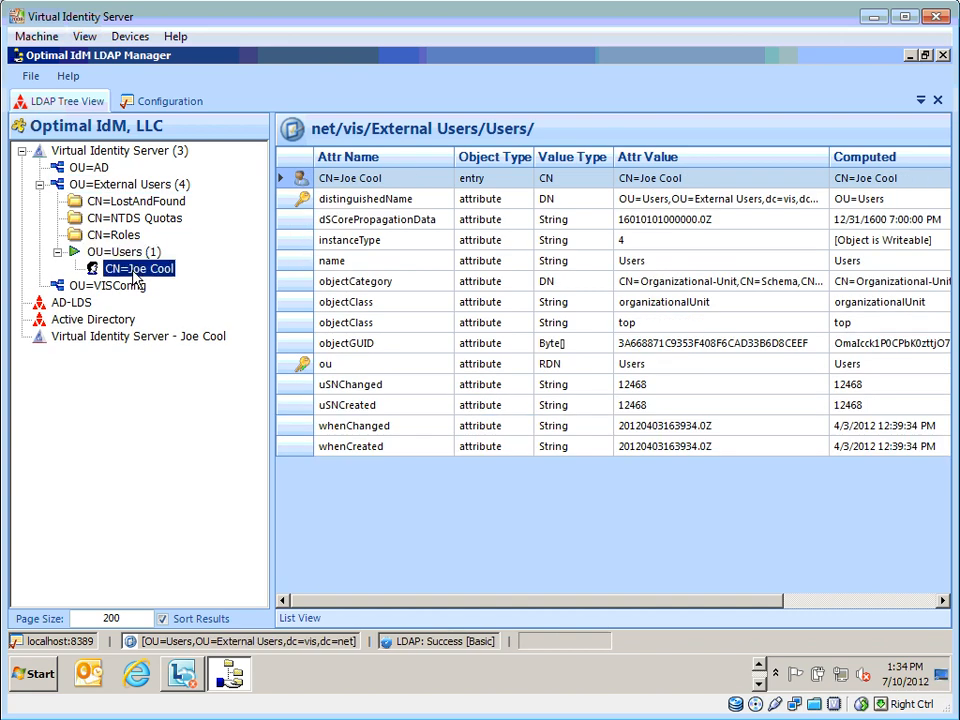
Go back to the OU=External Users entry and collapse its OU=Users and External Users branches.
click(115, 252)
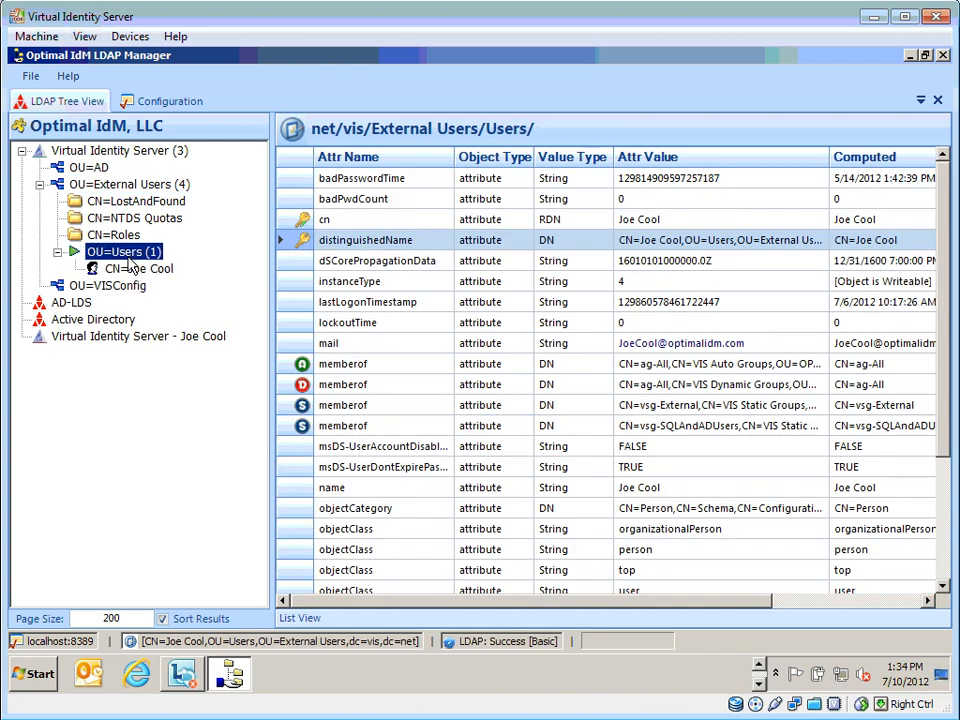
click(57, 252)
click(105, 185)
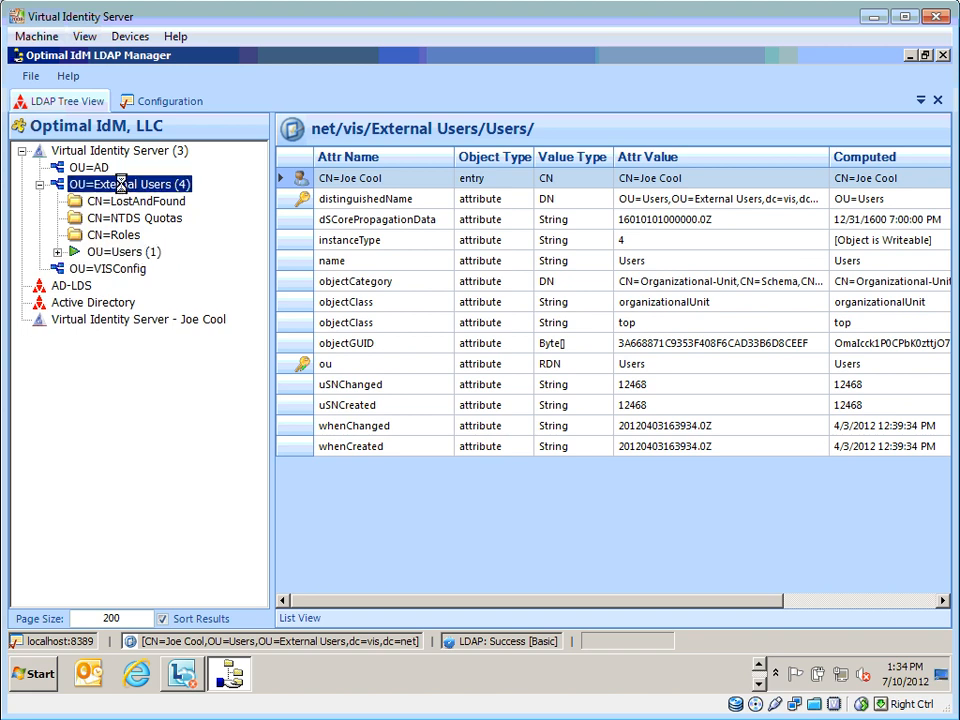
click(40, 185)
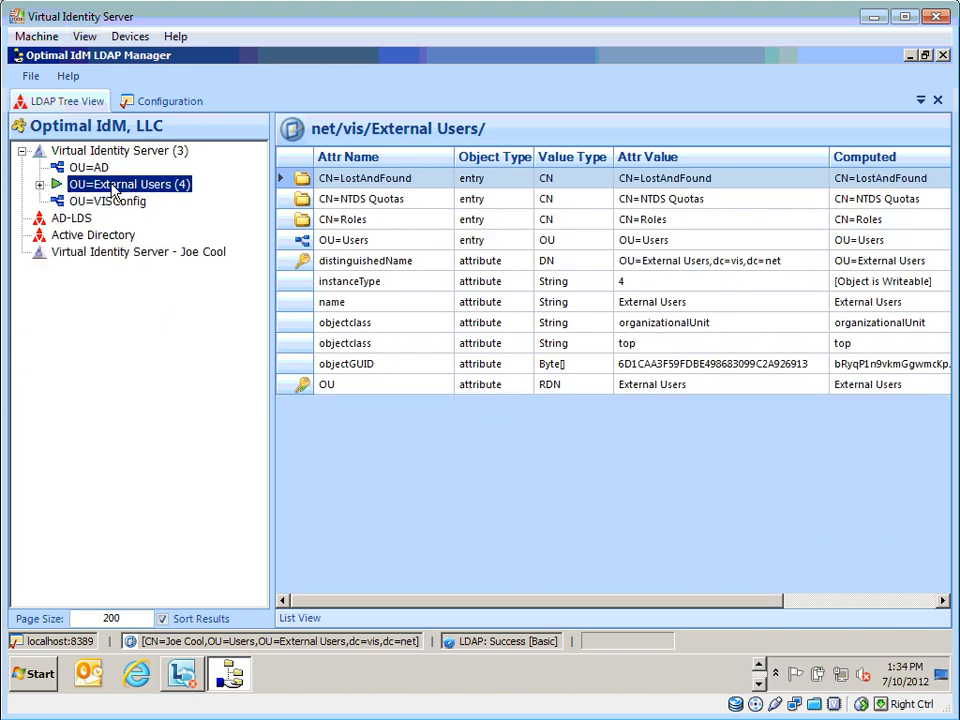
double_click(114, 186)
click(40, 185)
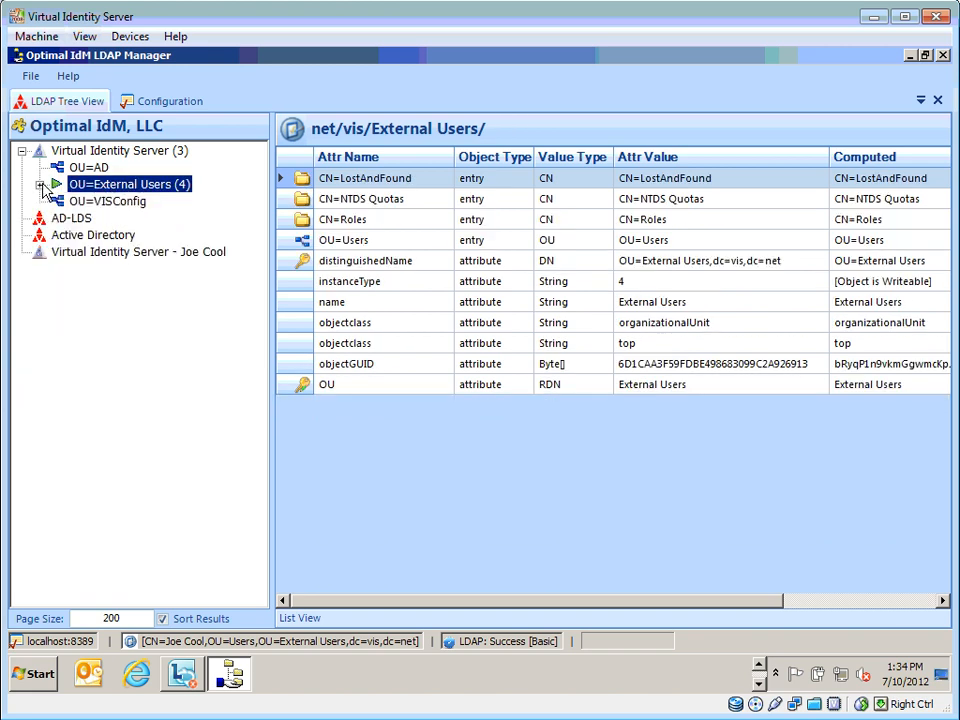